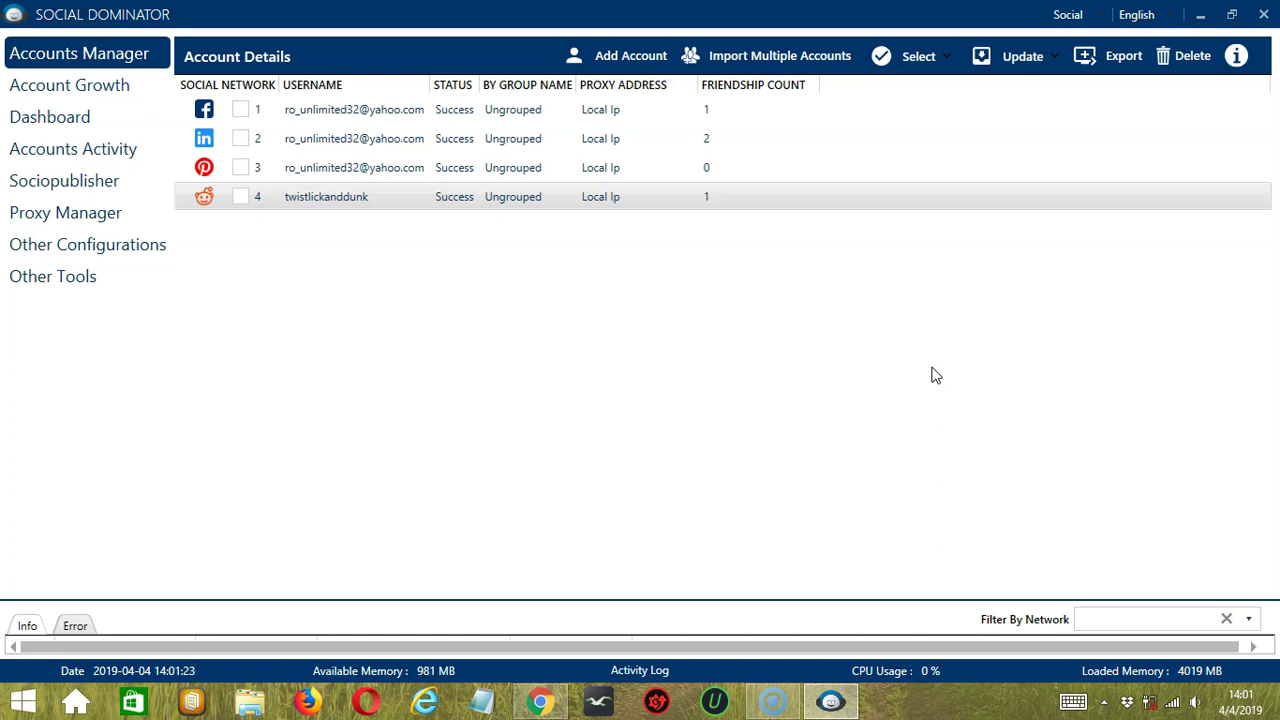
- Open the context menu of the Reddit account in row 4 of Accounts Manager
{"action": "right_click", "coordinate": [335, 198]}
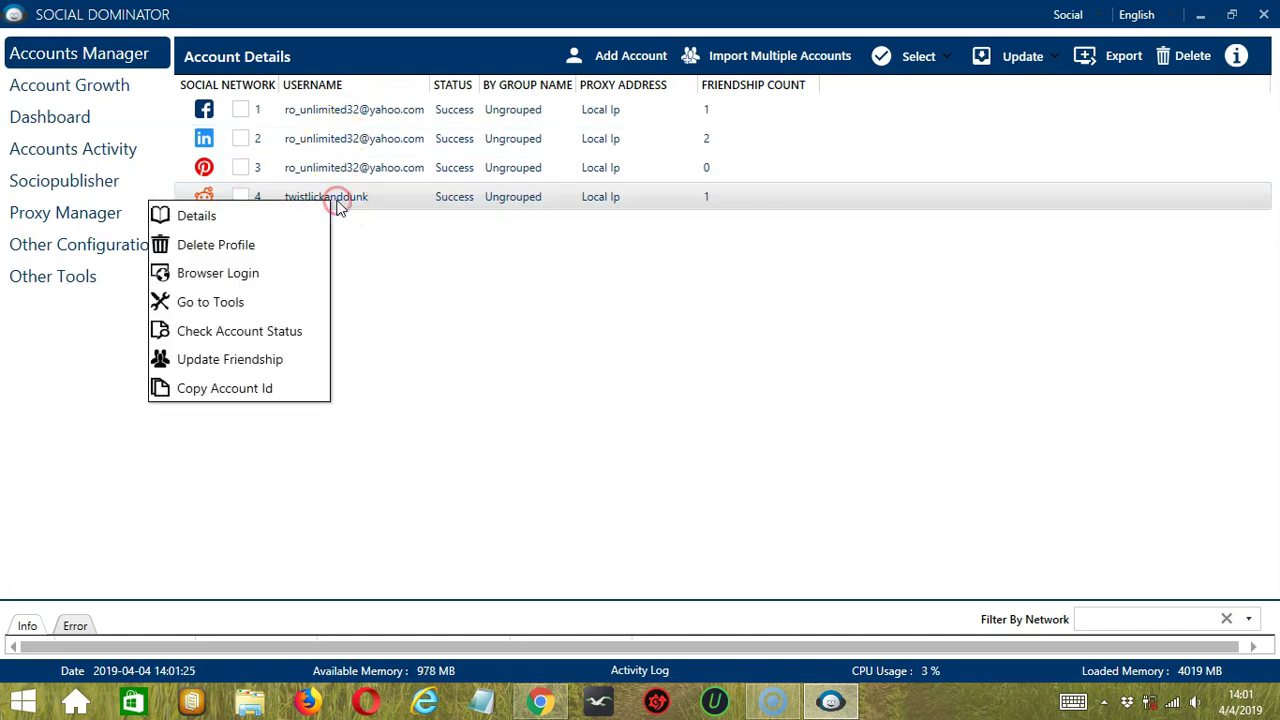
- Go to Tools for the Reddit account and show its Upvote activity settings
{"action": "left_click", "coordinate": [248, 304]}
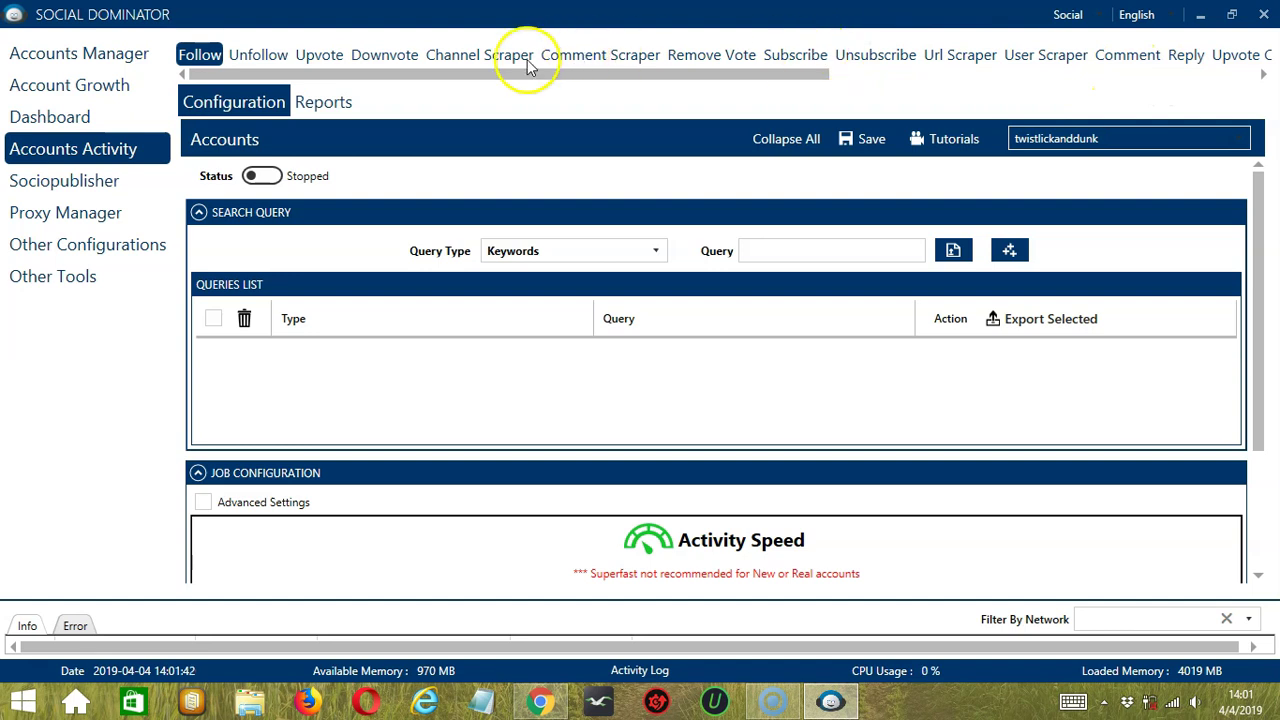
{"action": "left_click", "coordinate": [320, 56]}
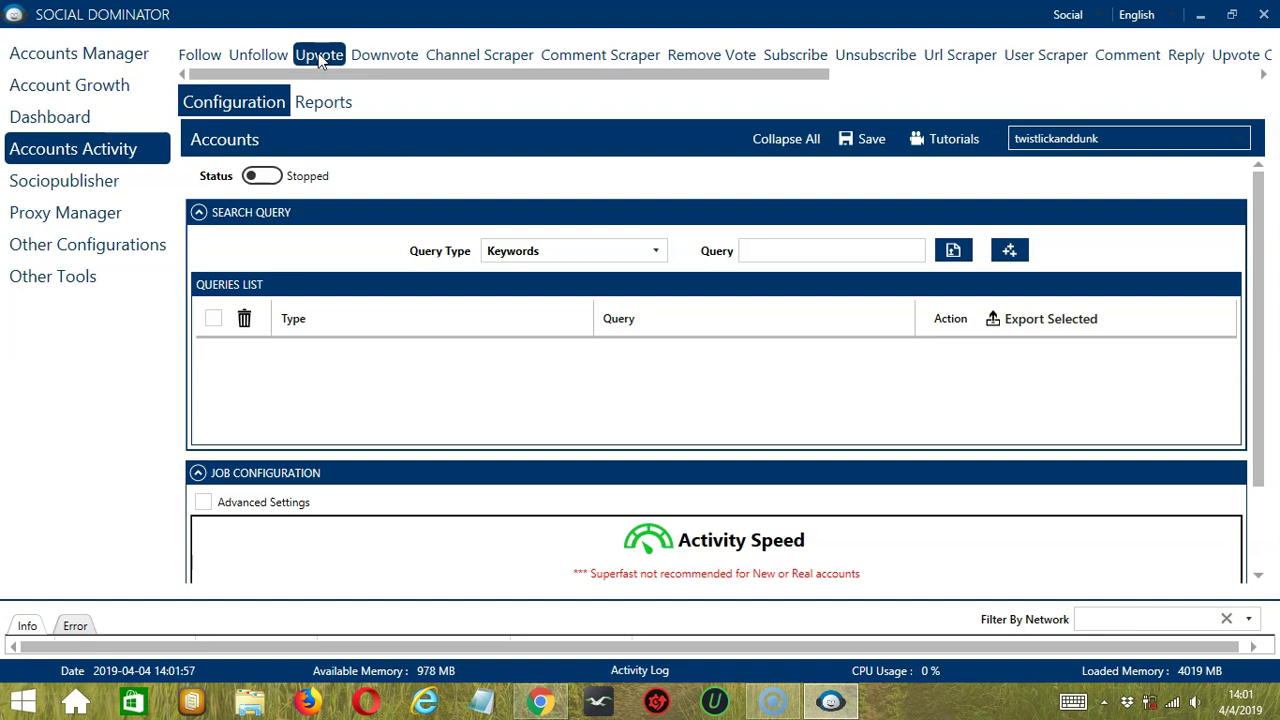
{"action": "left_click", "coordinate": [318, 53]}
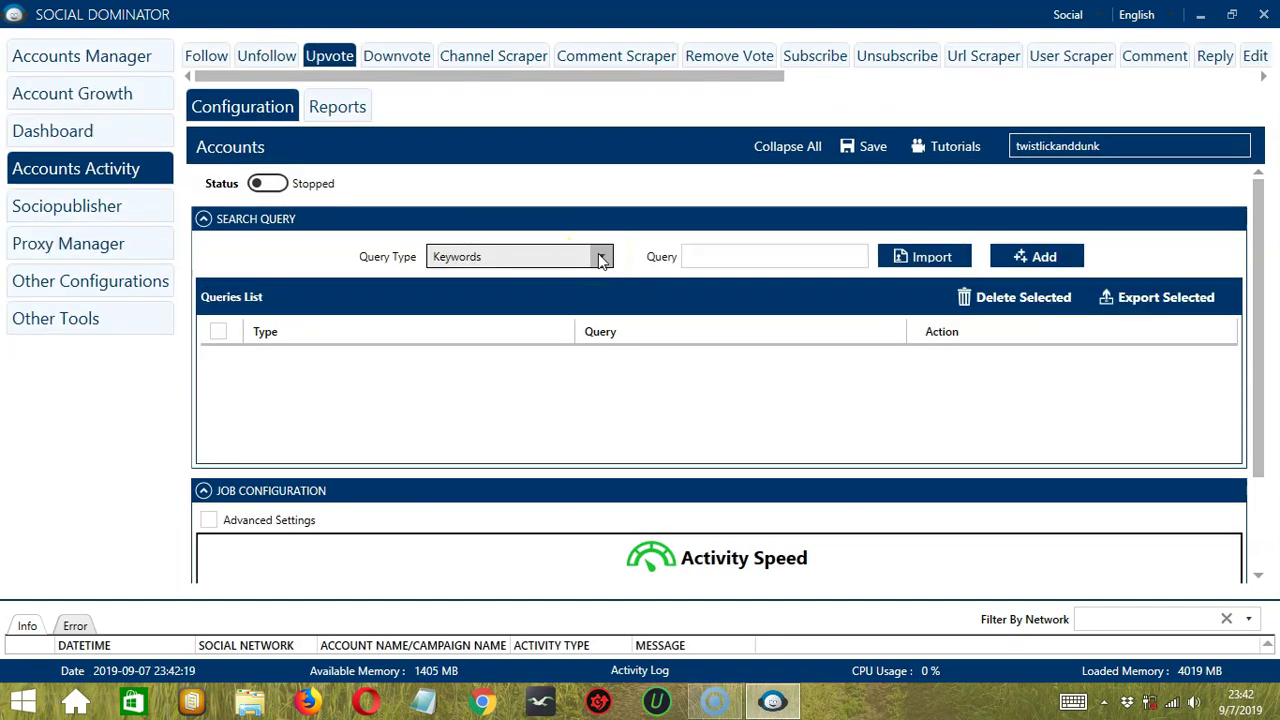
{"action": "left_click", "coordinate": [601, 257]}
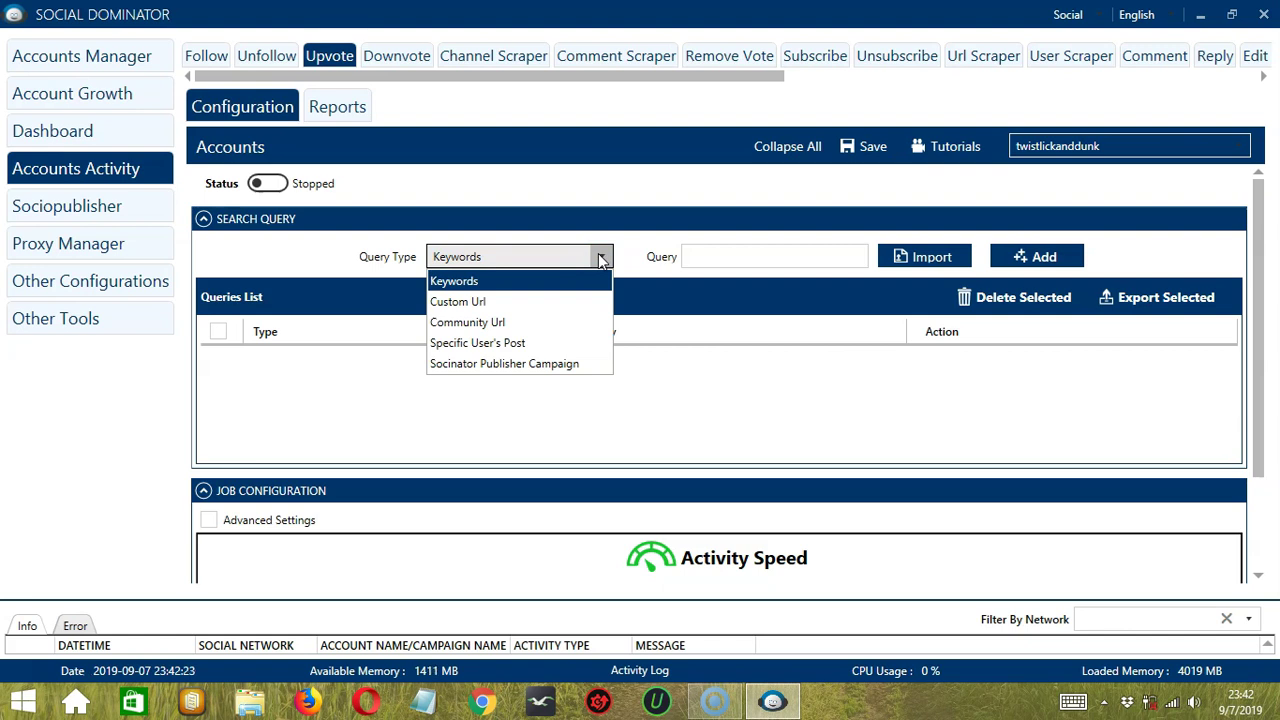
{"action": "left_click", "coordinate": [695, 257]}
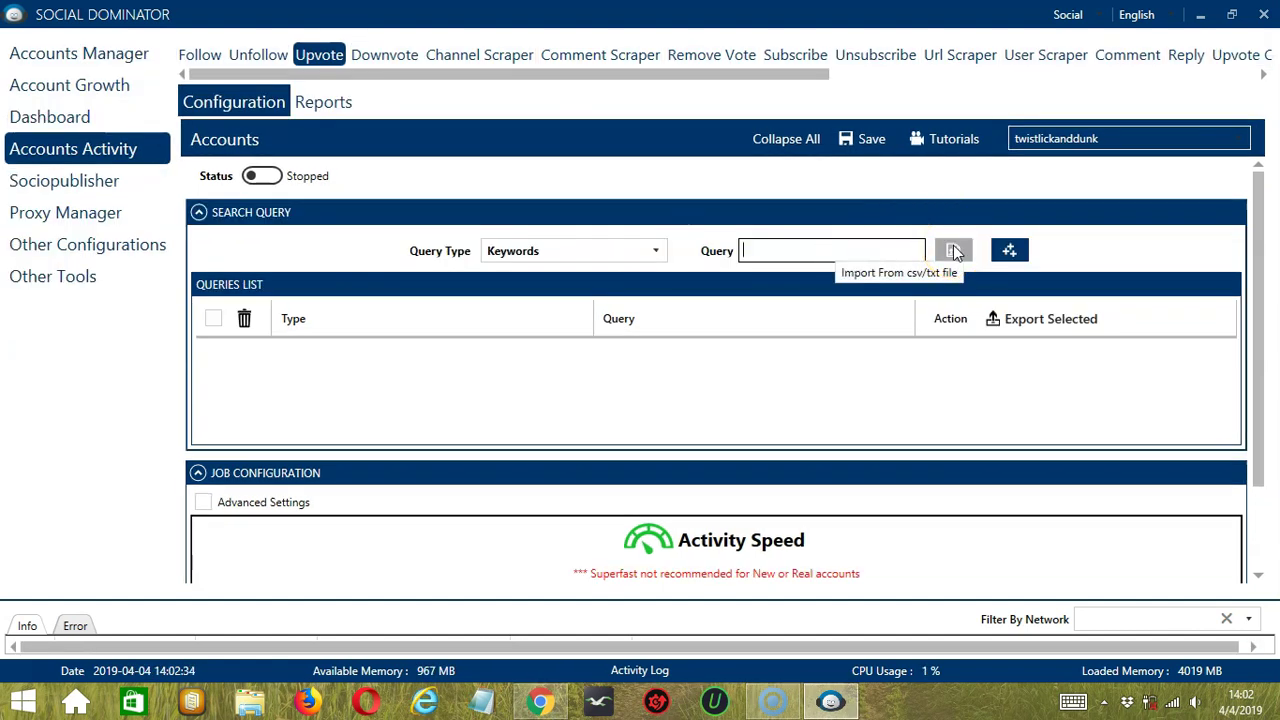
{"action": "left_click", "coordinate": [954, 251]}
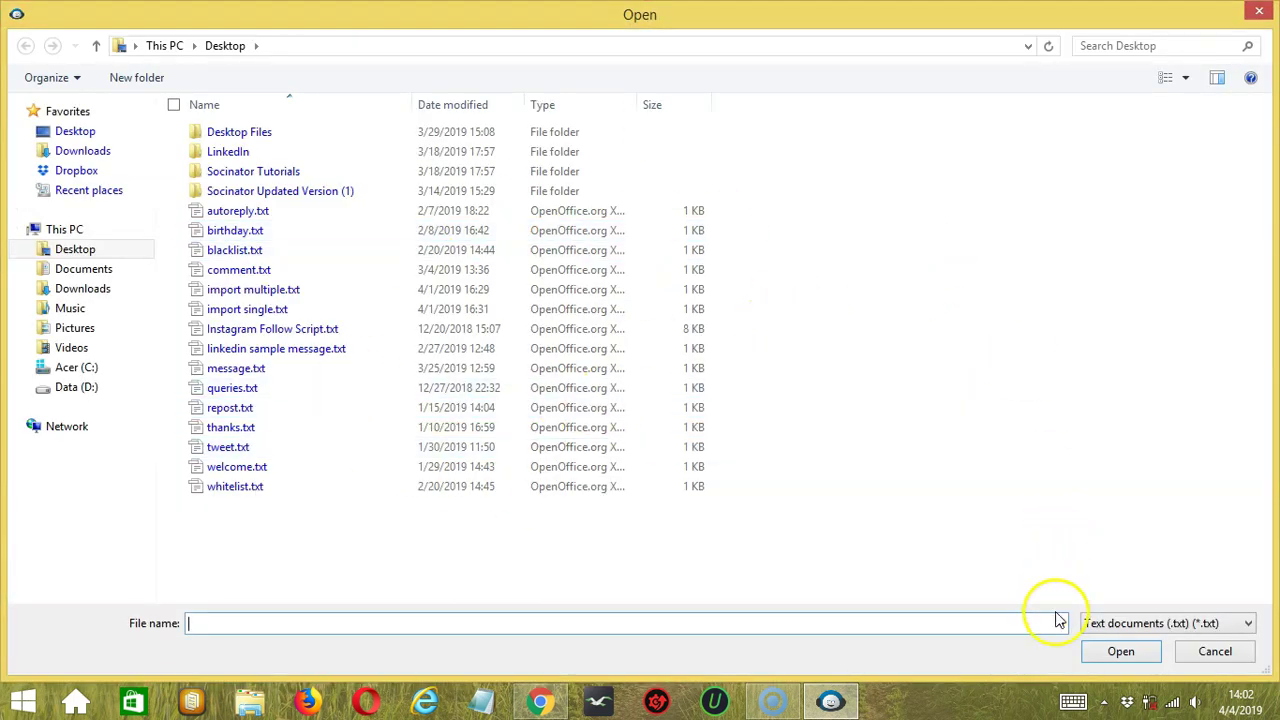
{"action": "left_click", "coordinate": [1213, 653]}
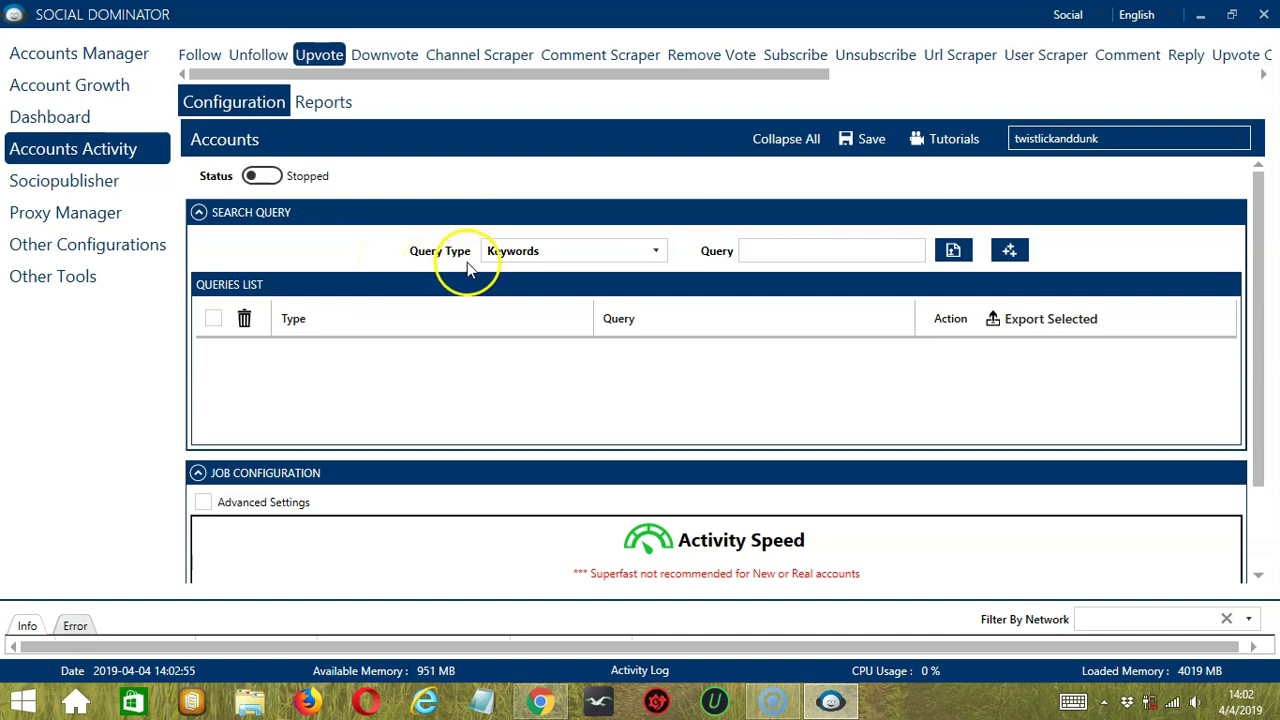
- Add 'fitness' as a Keywords query to the Reddit Upvote queries list
{"action": "left_click", "coordinate": [785, 253]}
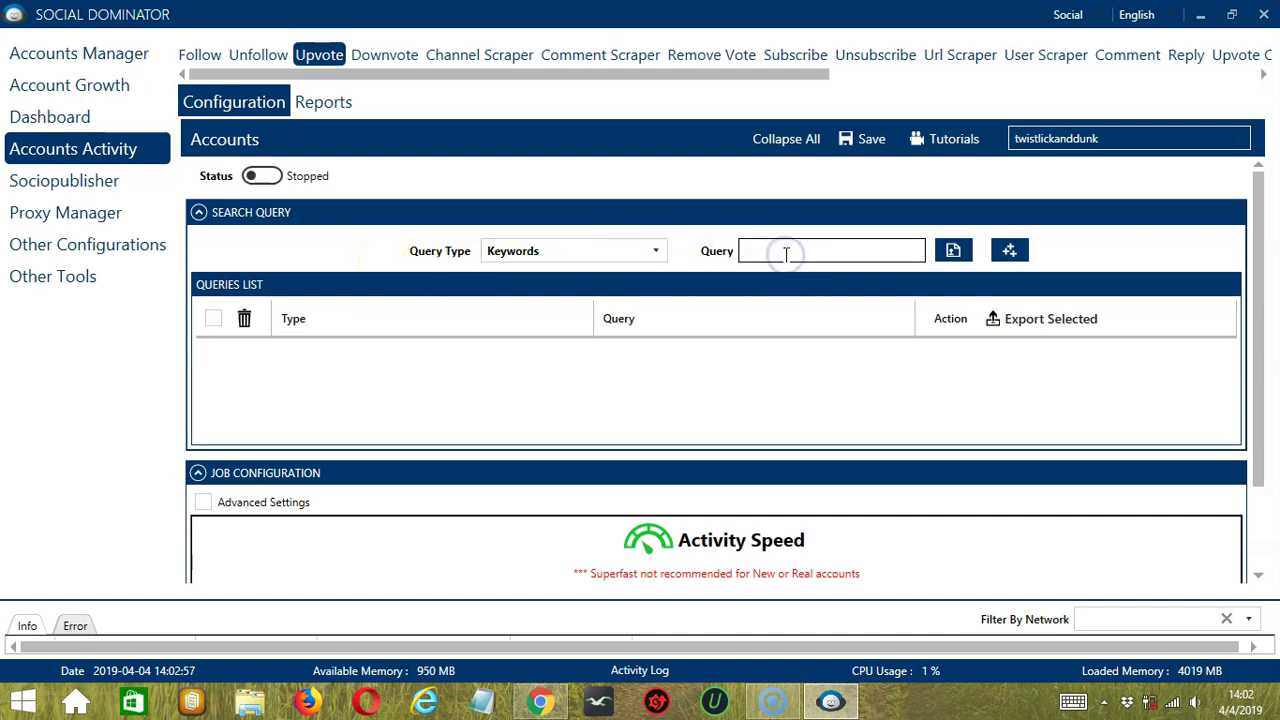
{"action": "left_click", "coordinate": [785, 253]}
{"action": "type", "text": "fitness"}
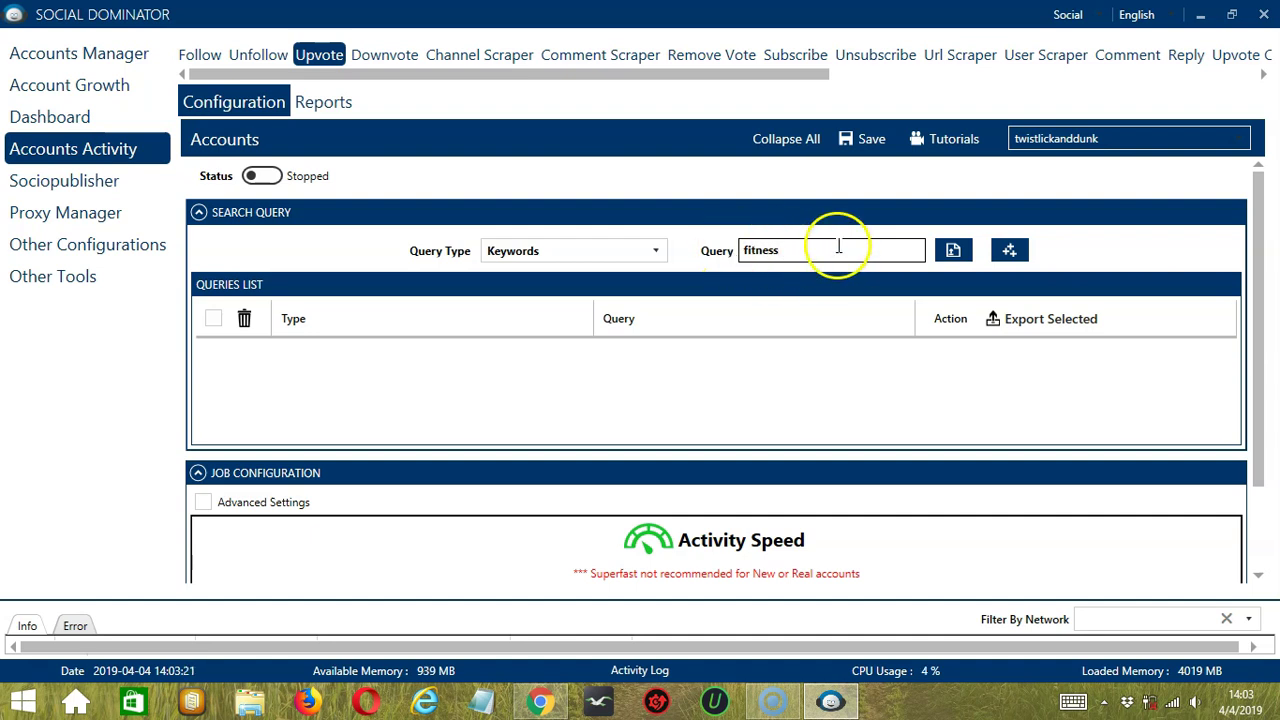
{"action": "left_click", "coordinate": [1012, 251]}
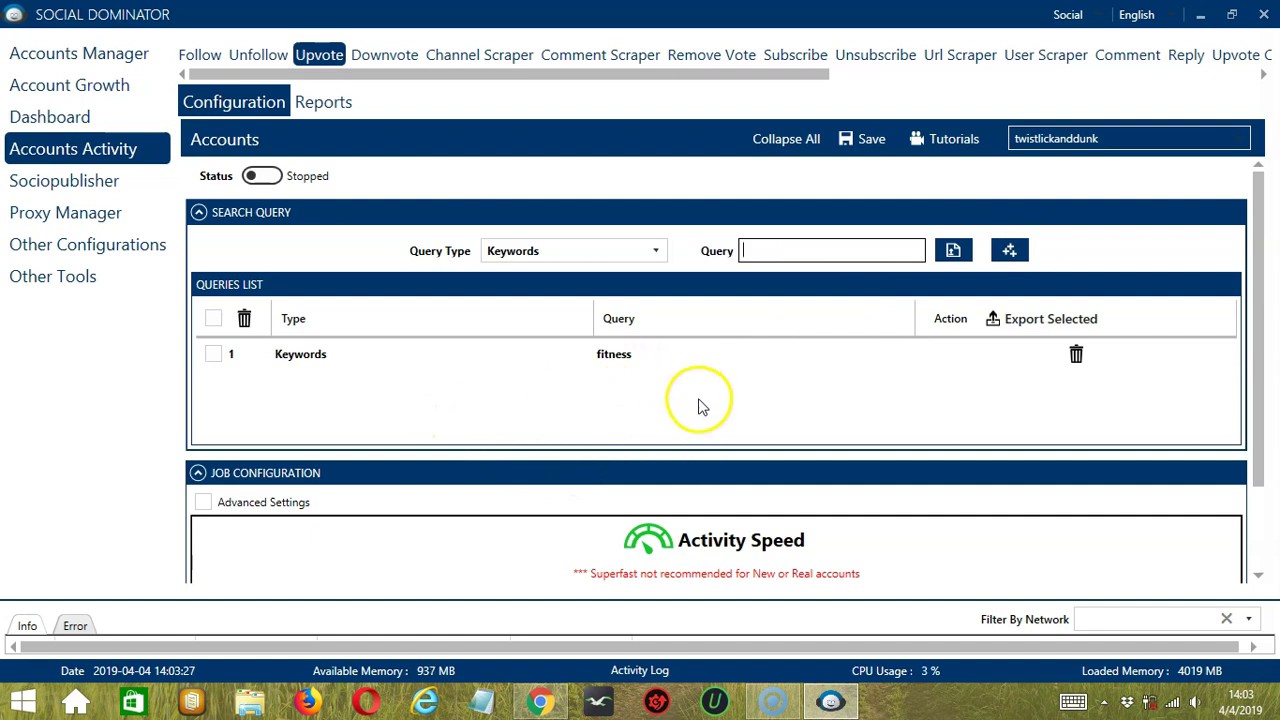
- Add the r/boxoffice Walt Disney 2019 release schedule post URL as a Custom Url query
{"action": "left_click", "coordinate": [655, 250]}
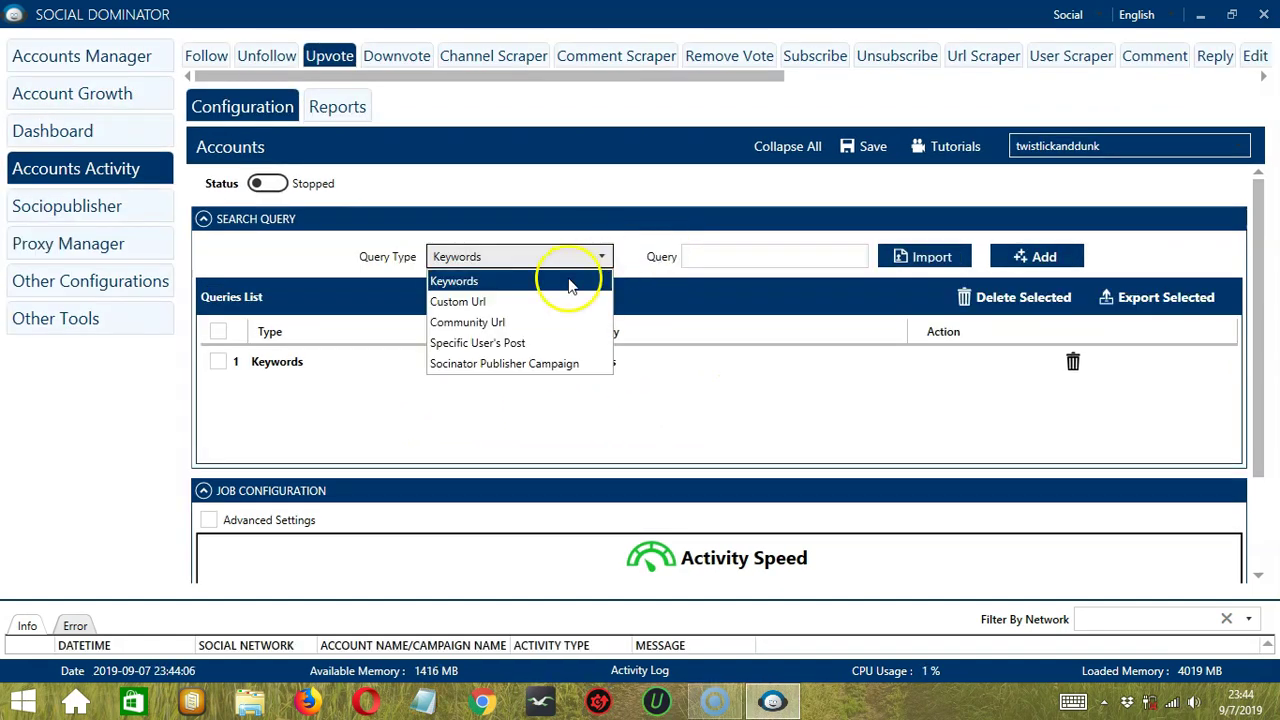
{"action": "left_click", "coordinate": [563, 301]}
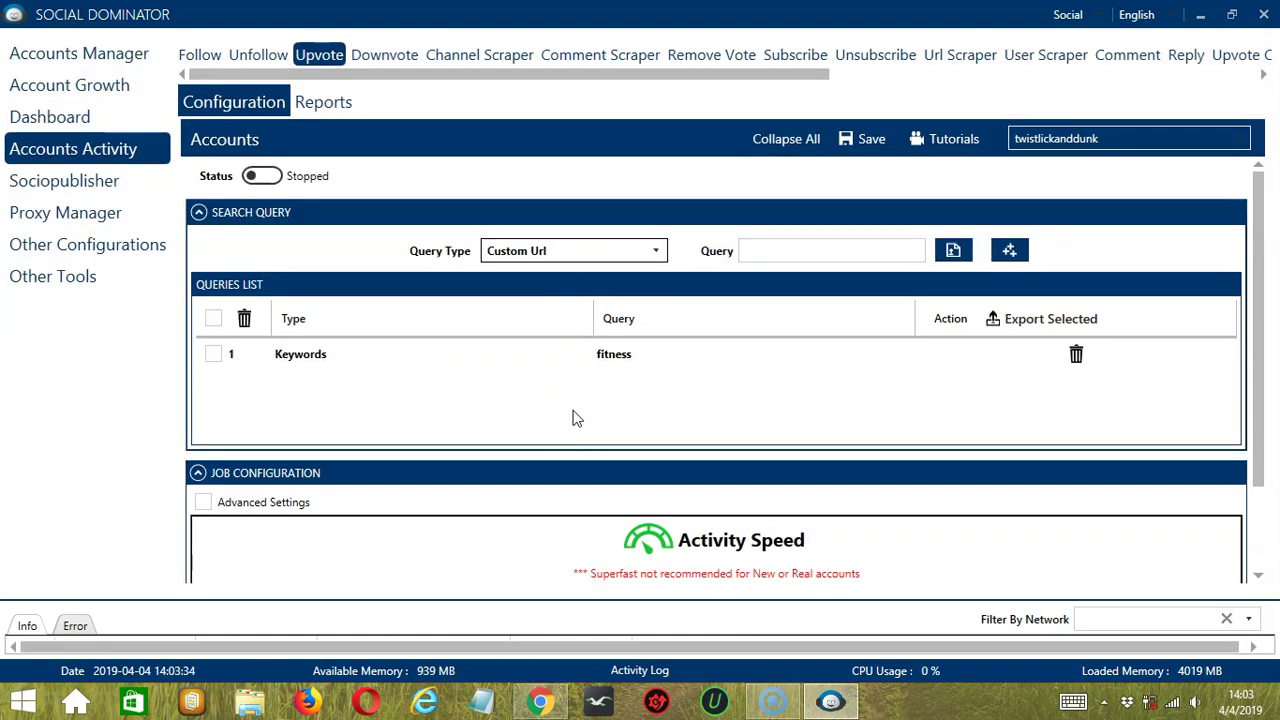
{"action": "mouse_move", "coordinate": [540, 702]}
{"action": "left_click", "coordinate": [530, 592]}
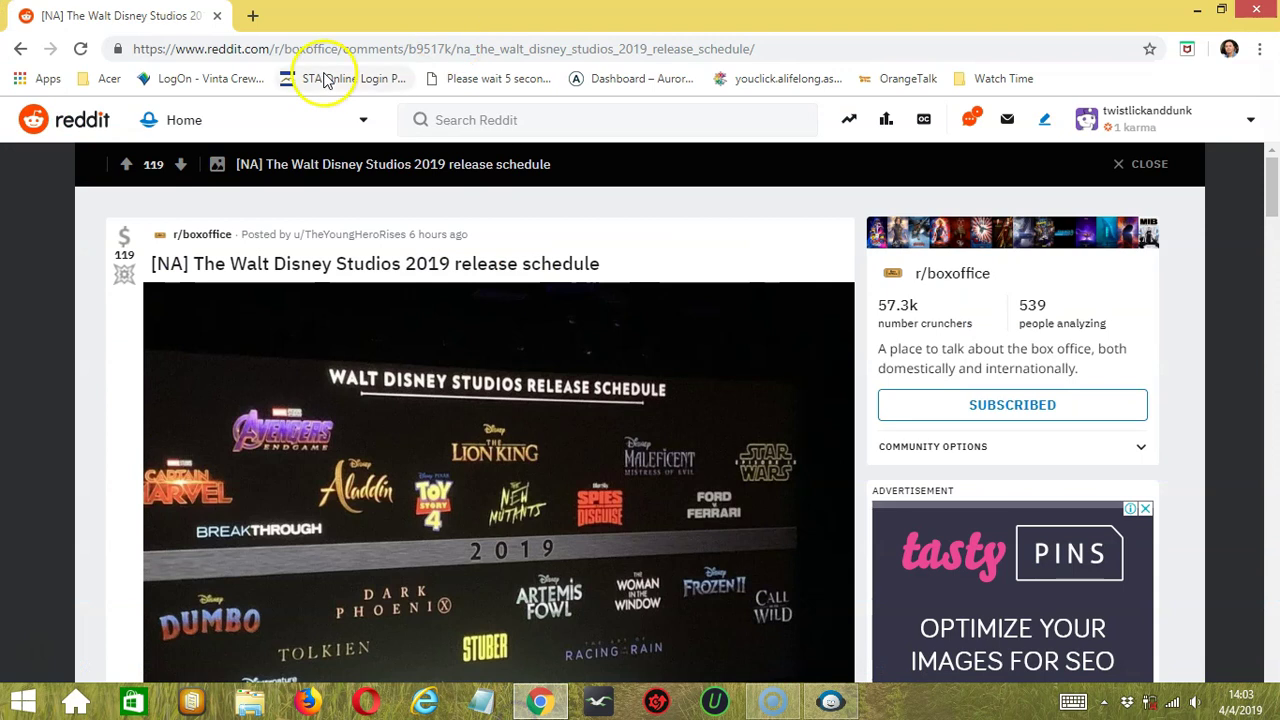
{"action": "left_click", "coordinate": [393, 57]}
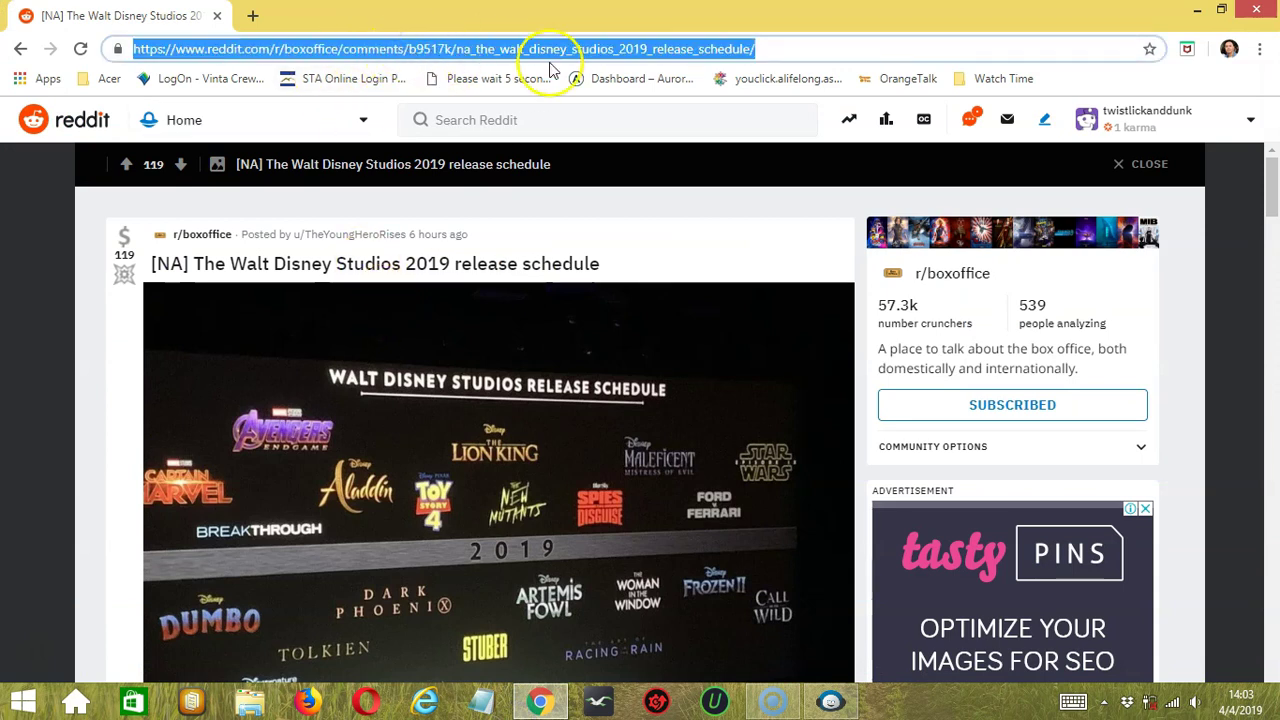
{"action": "left_click", "coordinate": [830, 702]}
{"action": "left_click", "coordinate": [812, 250]}
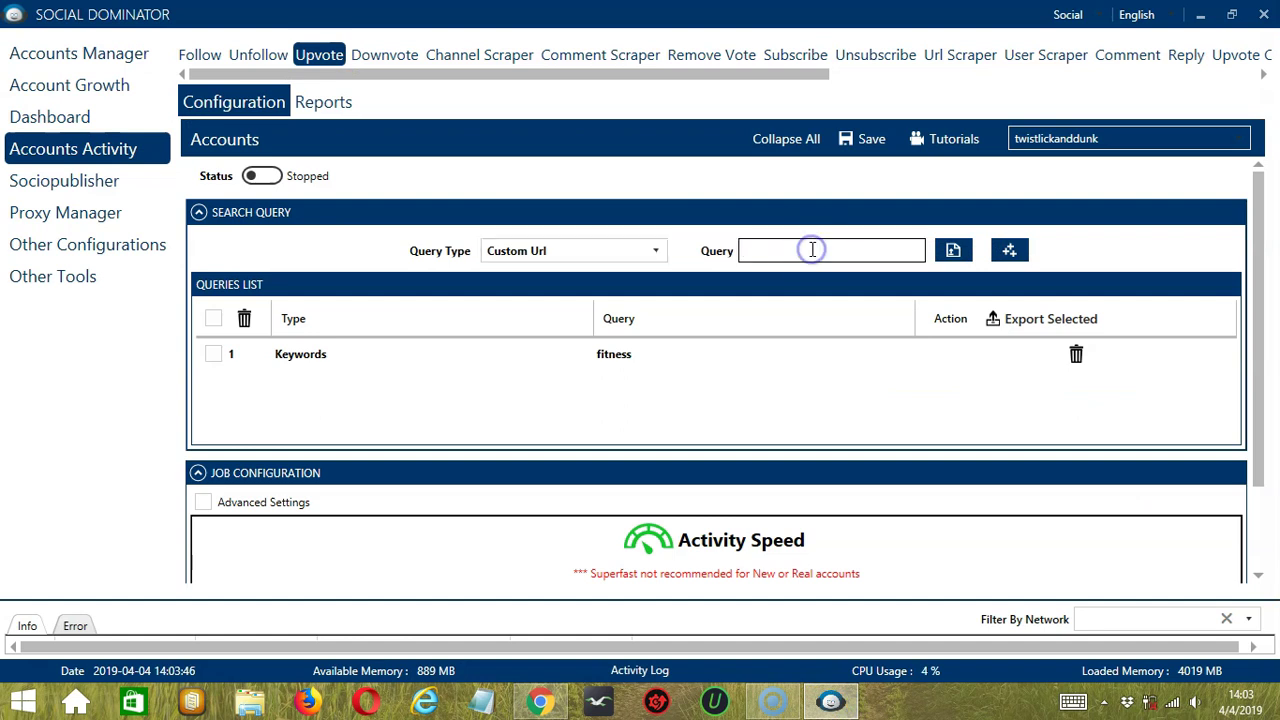
{"action": "key", "text": "ctrl+v"}
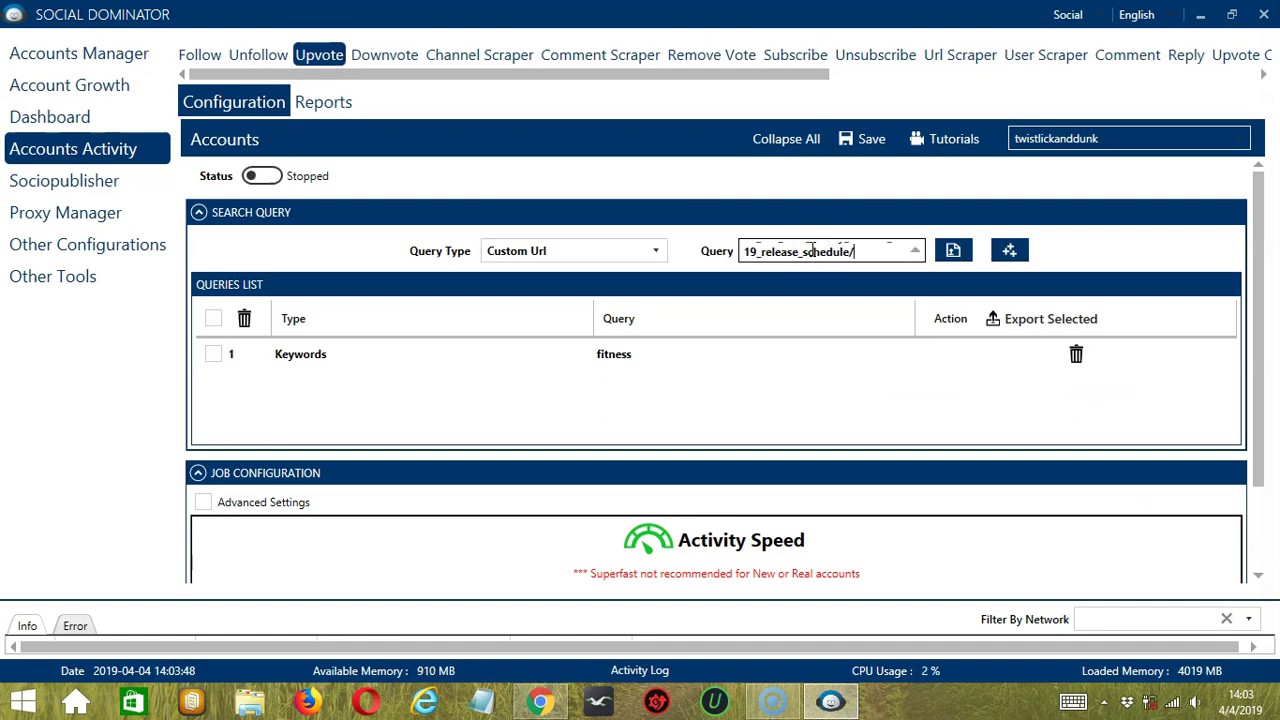
{"action": "left_click", "coordinate": [1010, 251]}
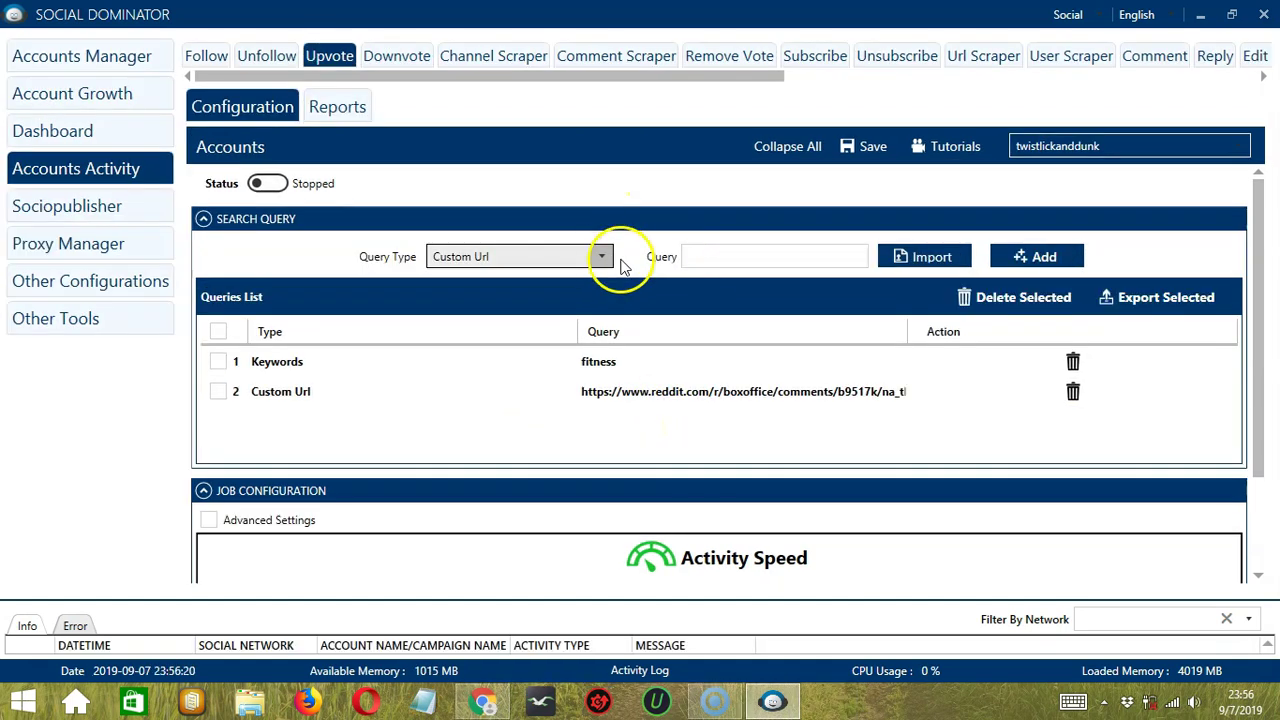
{"action": "left_click", "coordinate": [612, 259]}
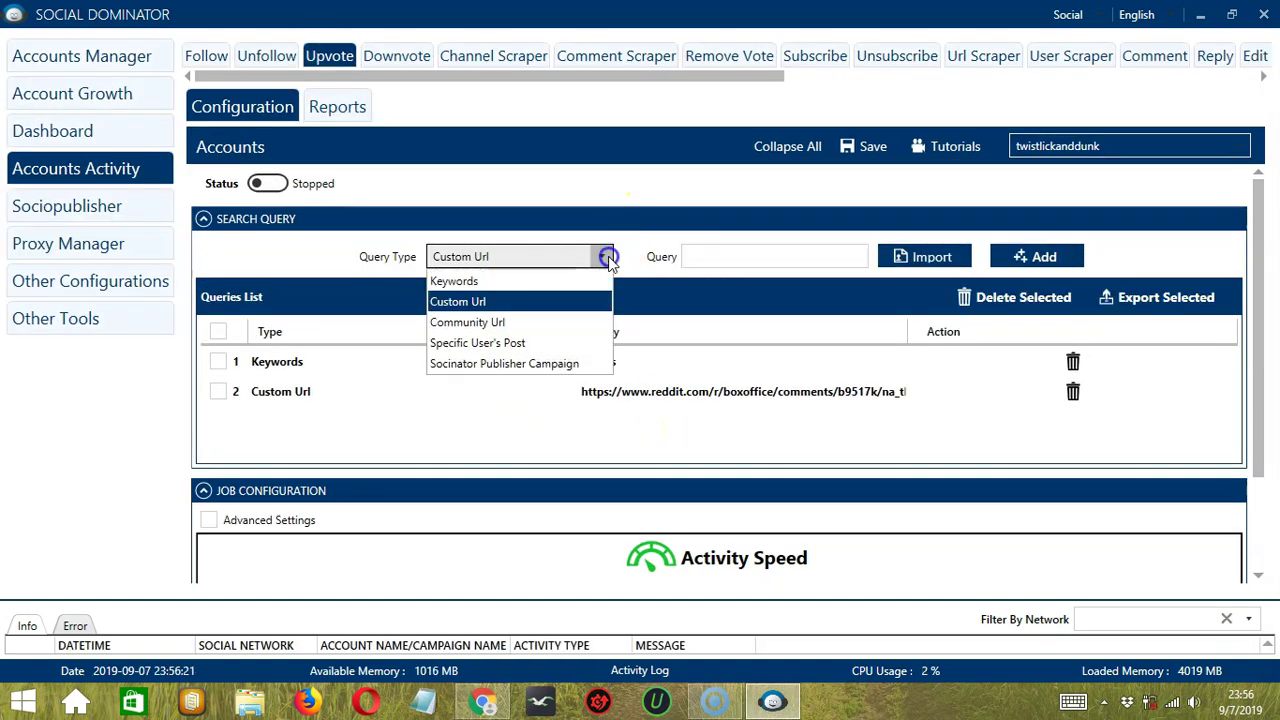
{"action": "left_click", "coordinate": [537, 322]}
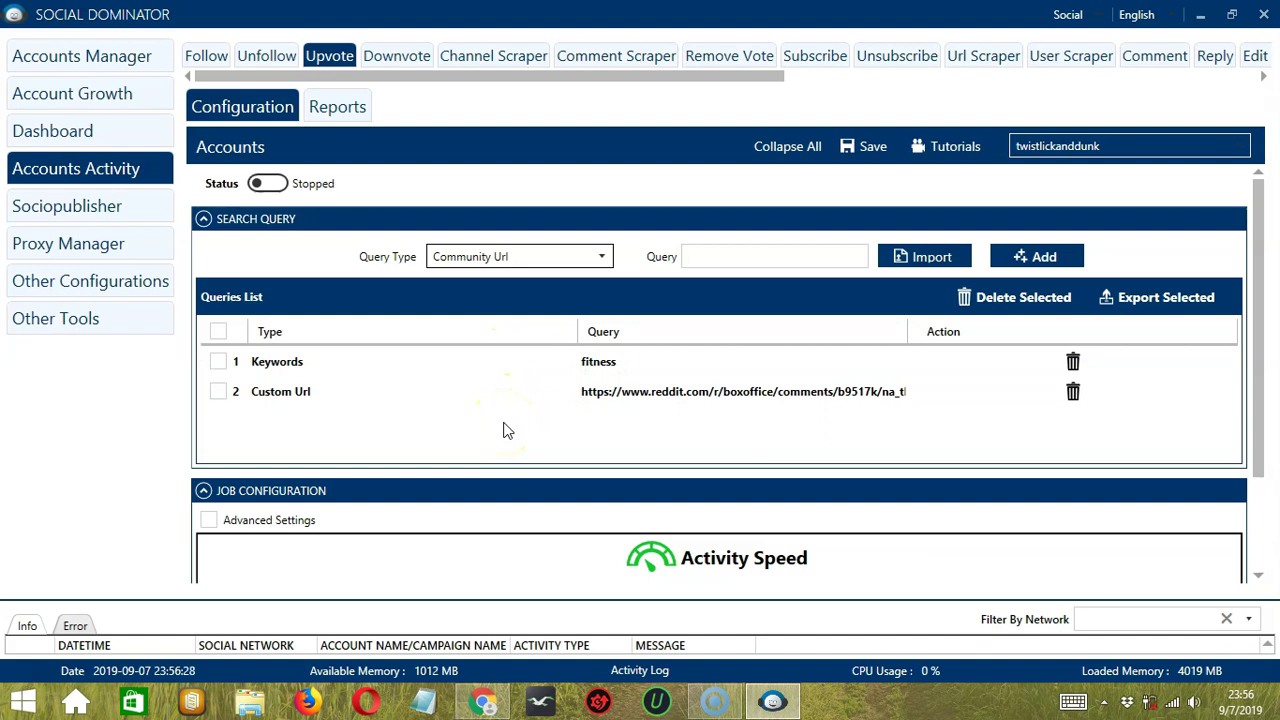
{"action": "left_click", "coordinate": [482, 702]}
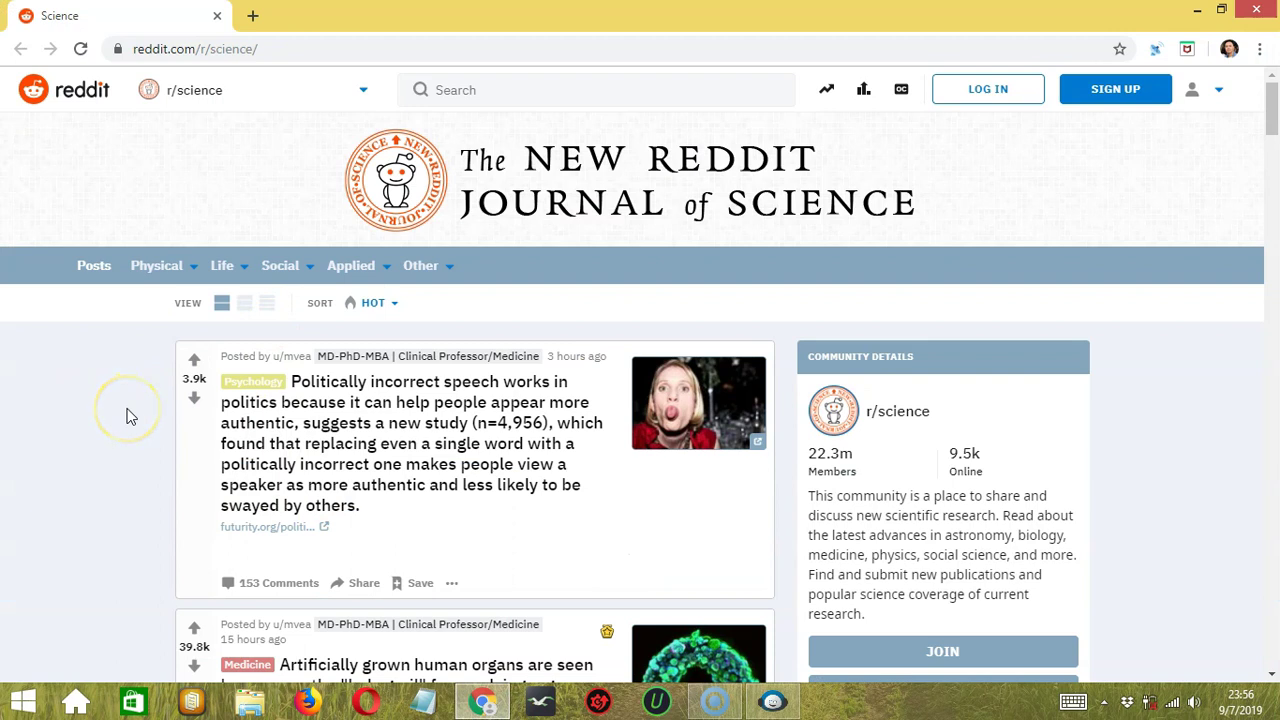
{"action": "left_click", "coordinate": [374, 58]}
{"action": "key", "text": "ctrl+c"}
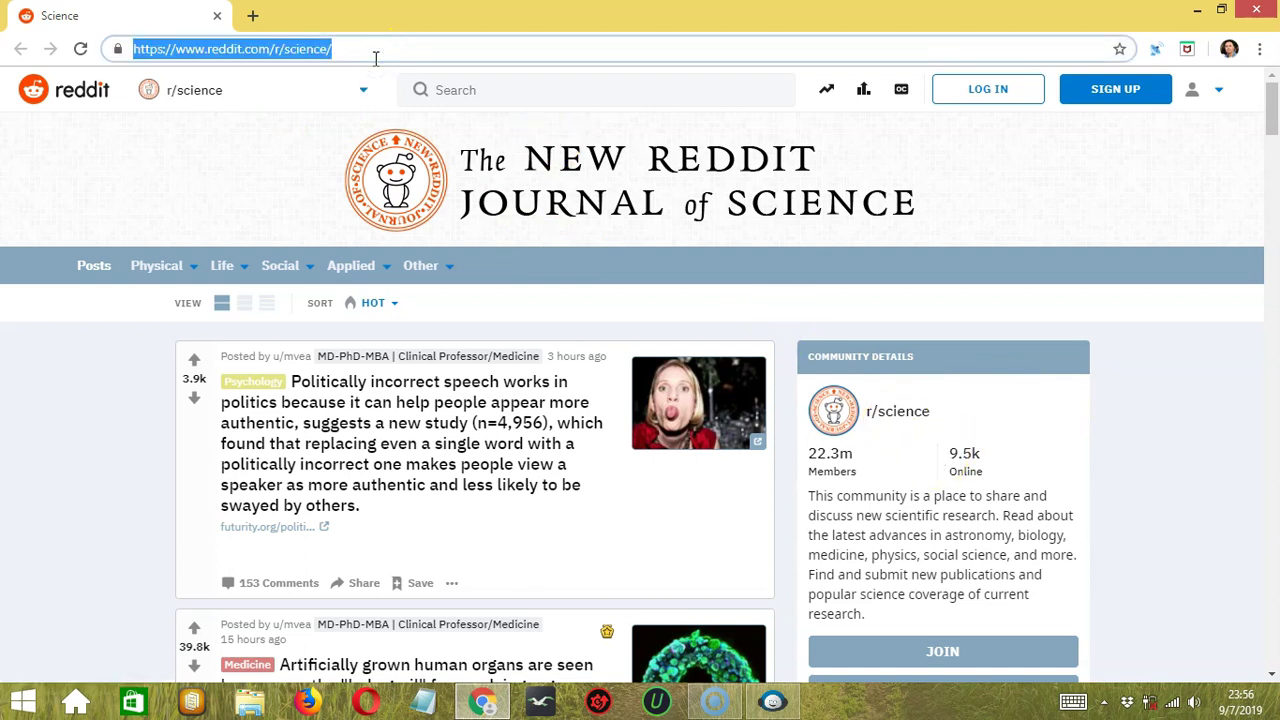
{"action": "left_click", "coordinate": [346, 43]}
{"action": "left_click", "coordinate": [751, 563]}
{"action": "key", "text": "alt+Tab"}
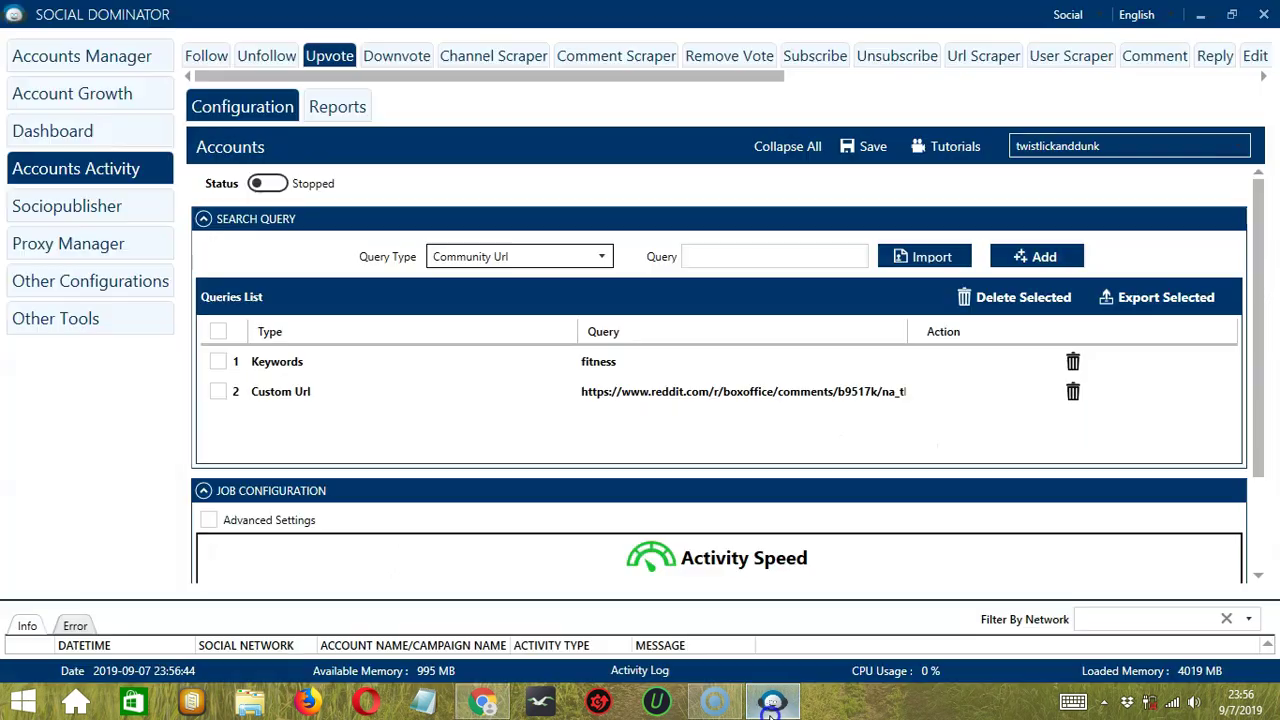
{"action": "left_click", "coordinate": [733, 254]}
{"action": "key", "text": "ctrl+v"}
{"action": "left_click", "coordinate": [1038, 257]}
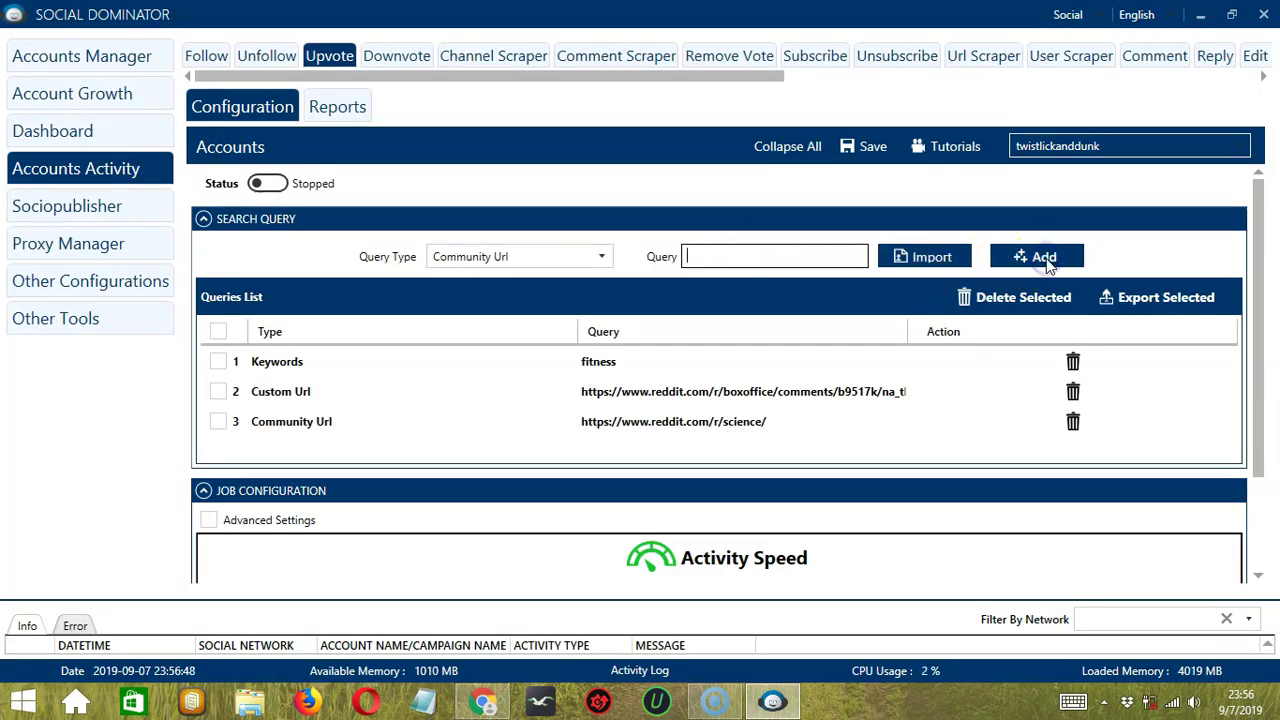
{"action": "left_click", "coordinate": [601, 257]}
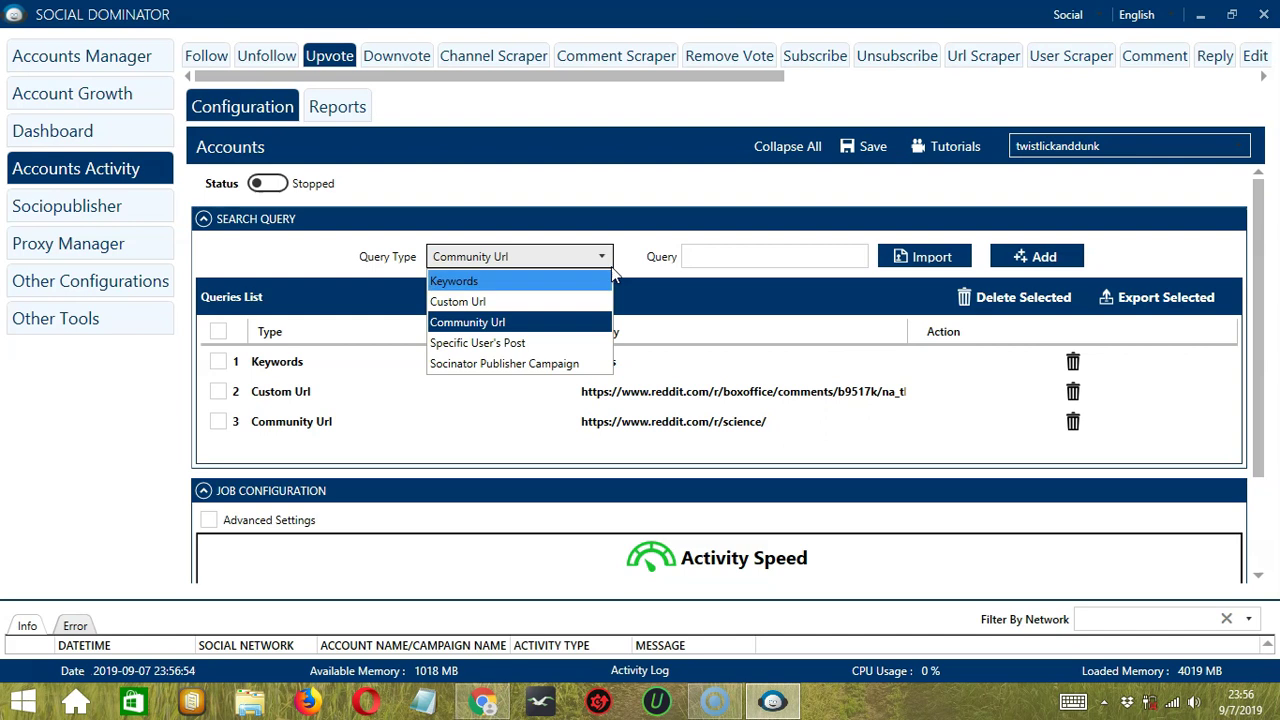
- Add the Reddit user's posts page URL from Chrome as a Specific User's Post query
{"action": "left_click", "coordinate": [558, 346]}
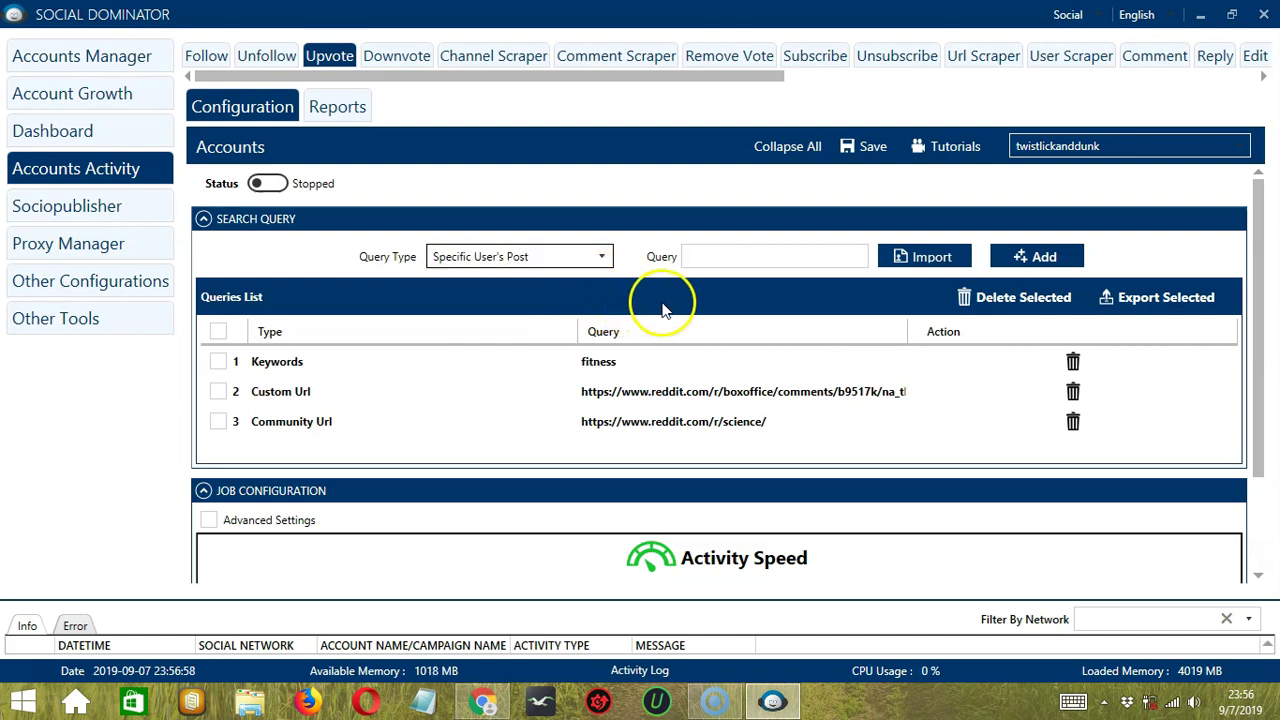
{"action": "left_click", "coordinate": [486, 543]}
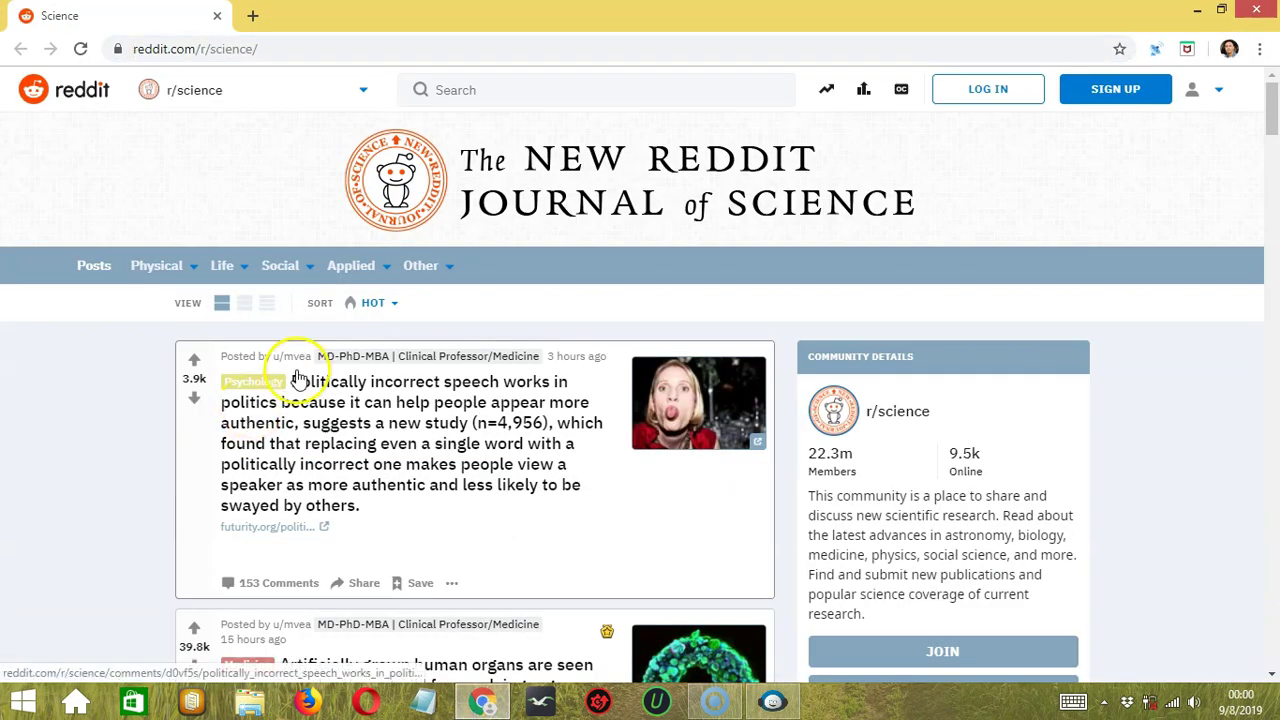
{"action": "mouse_move", "coordinate": [291, 366]}
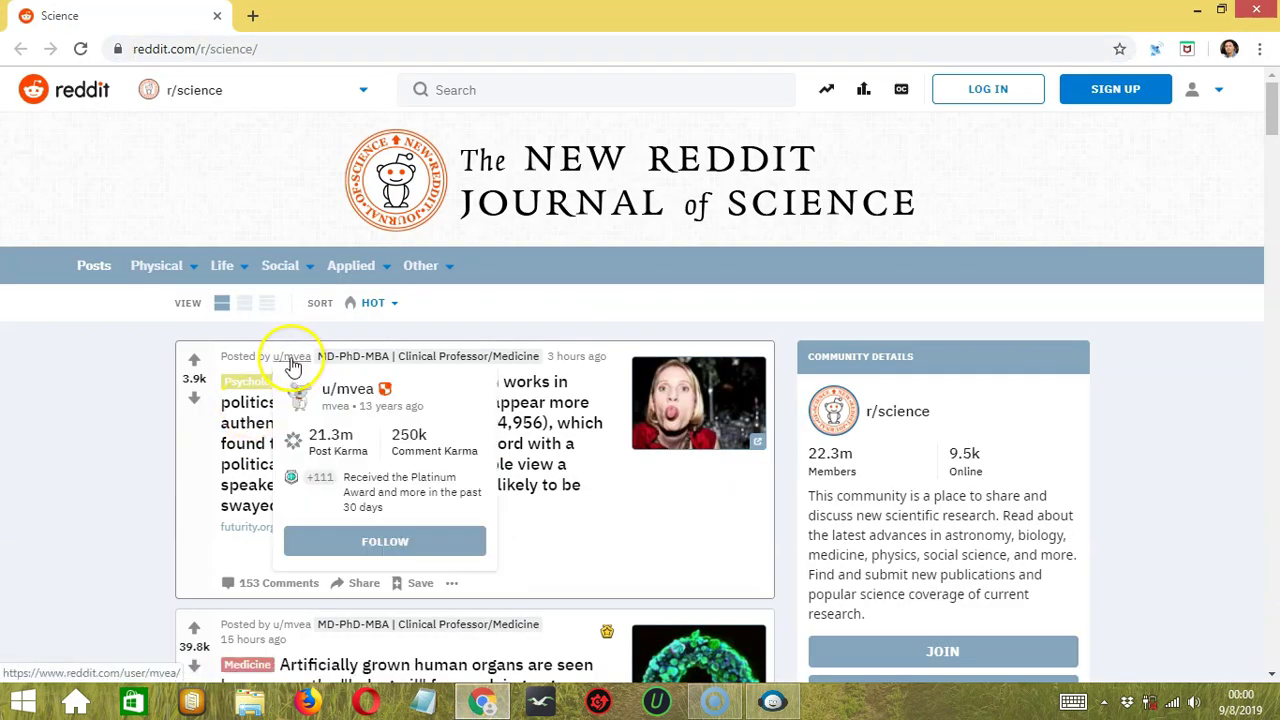
{"action": "left_click", "coordinate": [291, 358]}
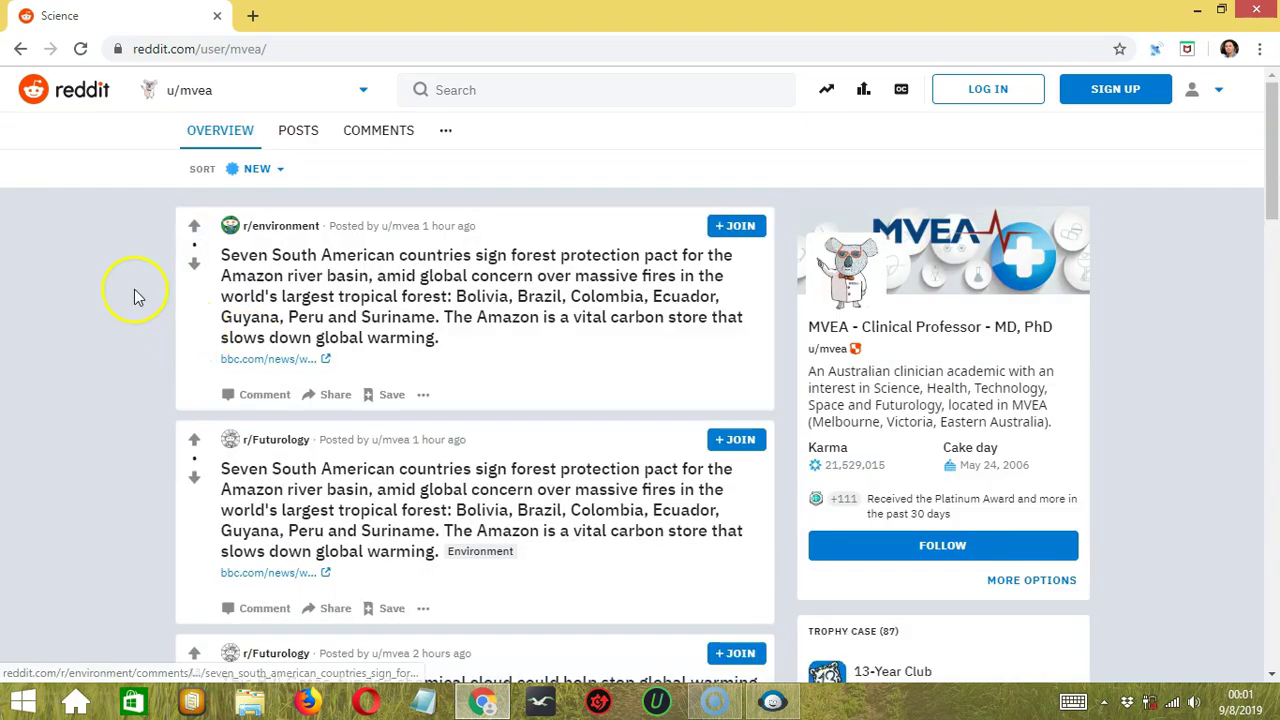
{"action": "left_click", "coordinate": [291, 132]}
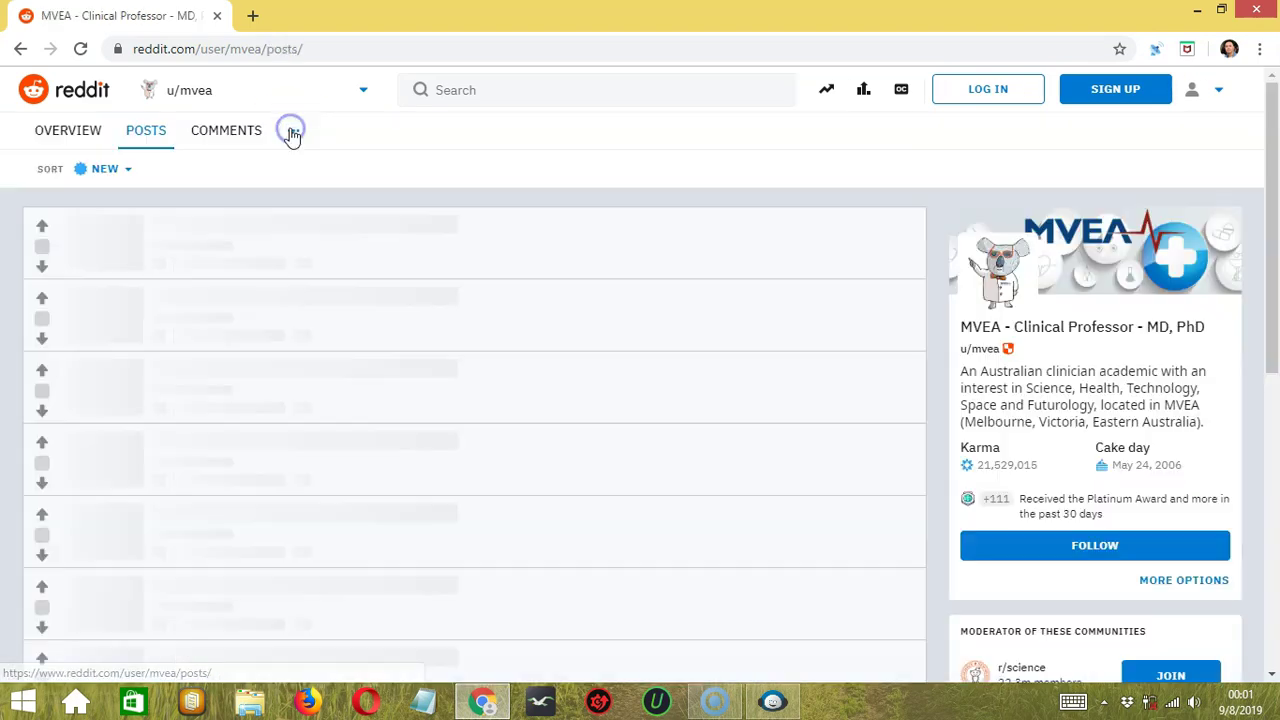
{"action": "left_click", "coordinate": [300, 48]}
{"action": "left_click", "coordinate": [285, 48]}
{"action": "key", "text": "ctrl+c"}
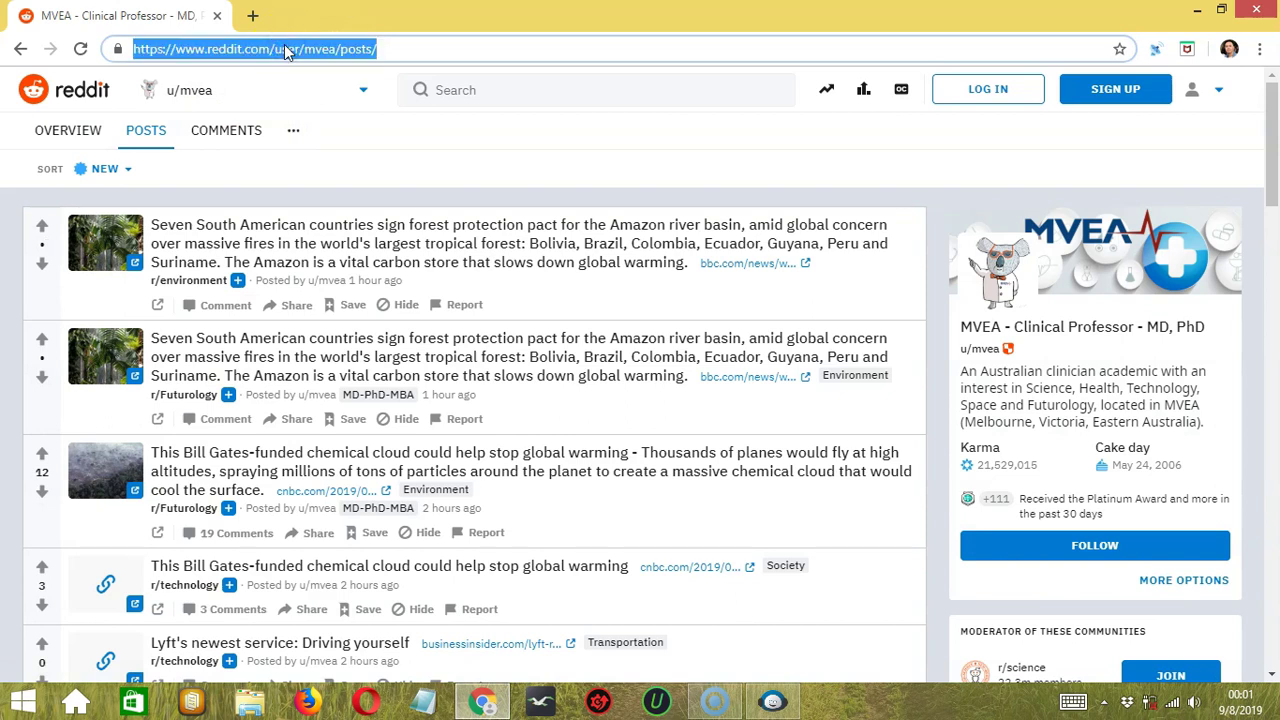
{"action": "key", "text": "alt+Tab"}
{"action": "left_click", "coordinate": [706, 260]}
{"action": "key", "text": "ctrl+v"}
{"action": "left_click", "coordinate": [1030, 256]}
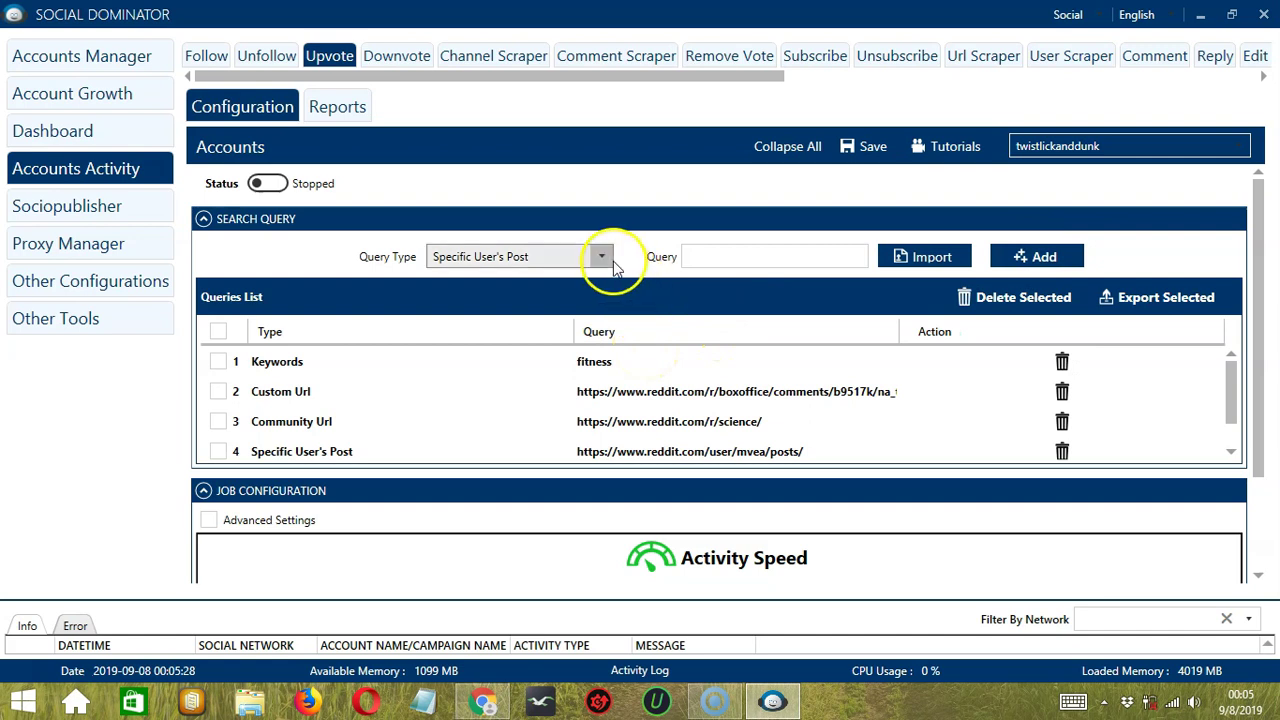
- Set Query Type to Socinator Publisher Campaign and delete the 'fitness' Keywords query
{"action": "left_click", "coordinate": [603, 257]}
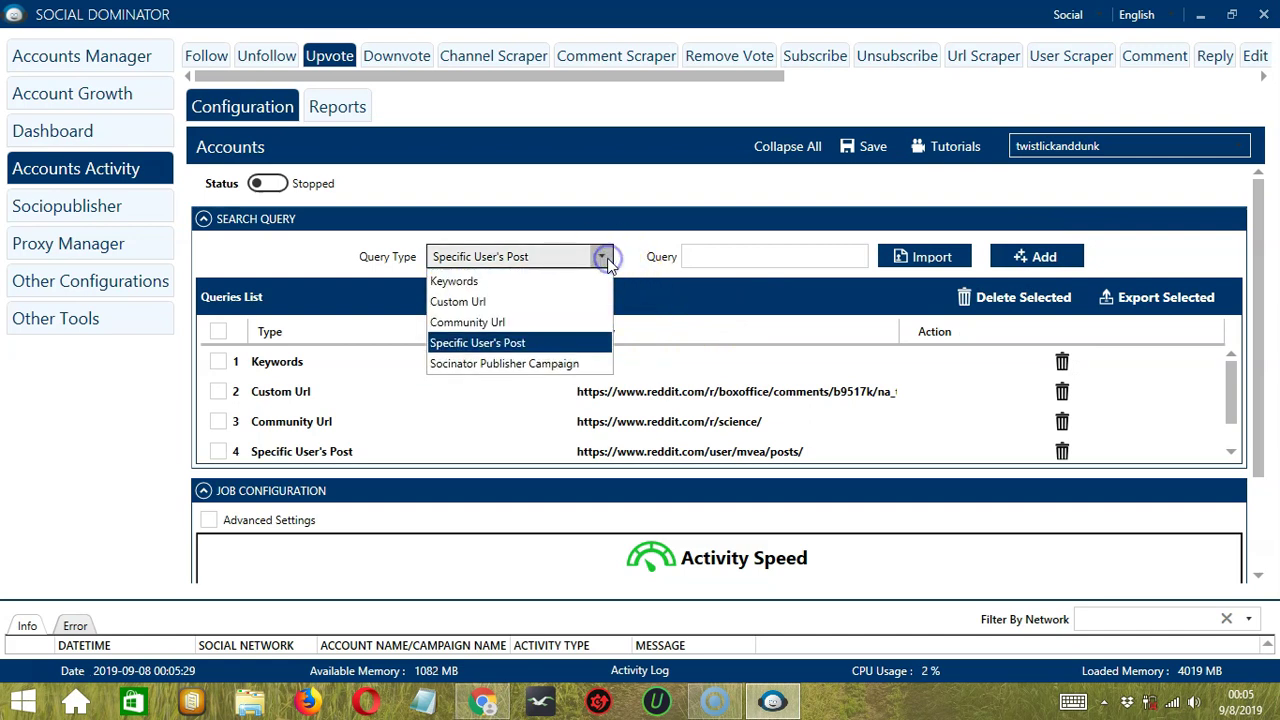
{"action": "left_click", "coordinate": [590, 364]}
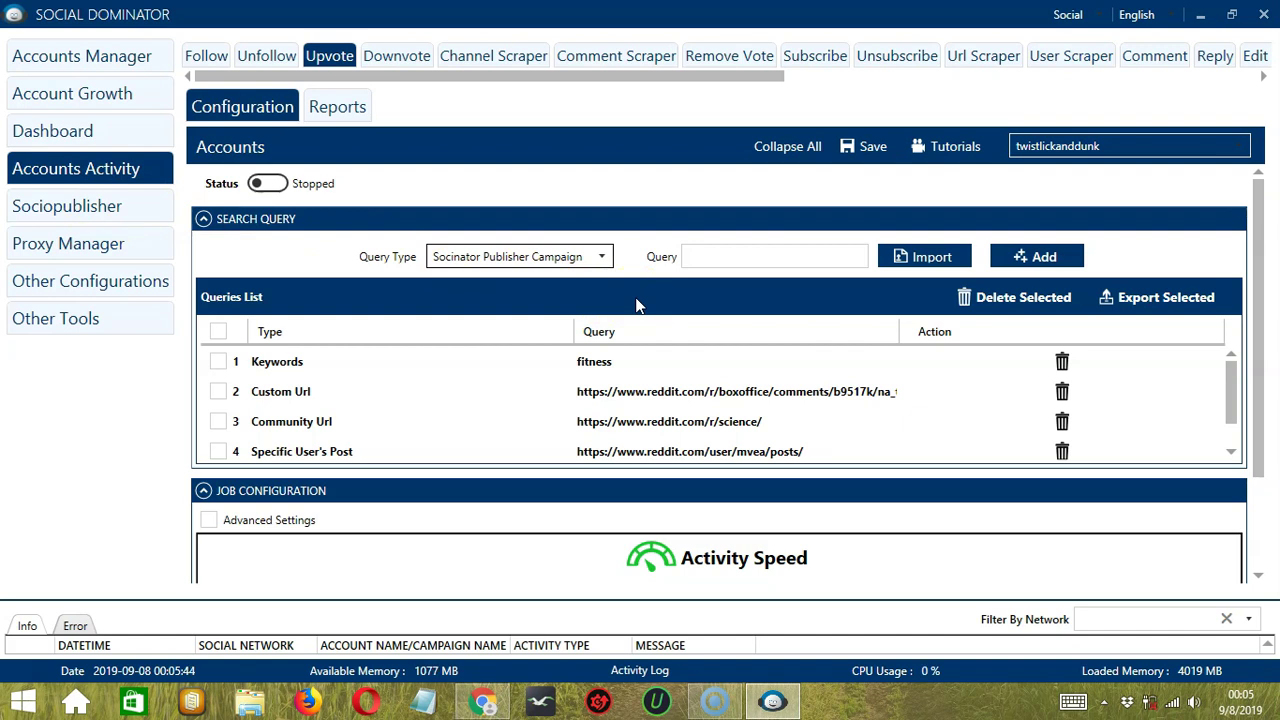
{"action": "left_click", "coordinate": [755, 256]}
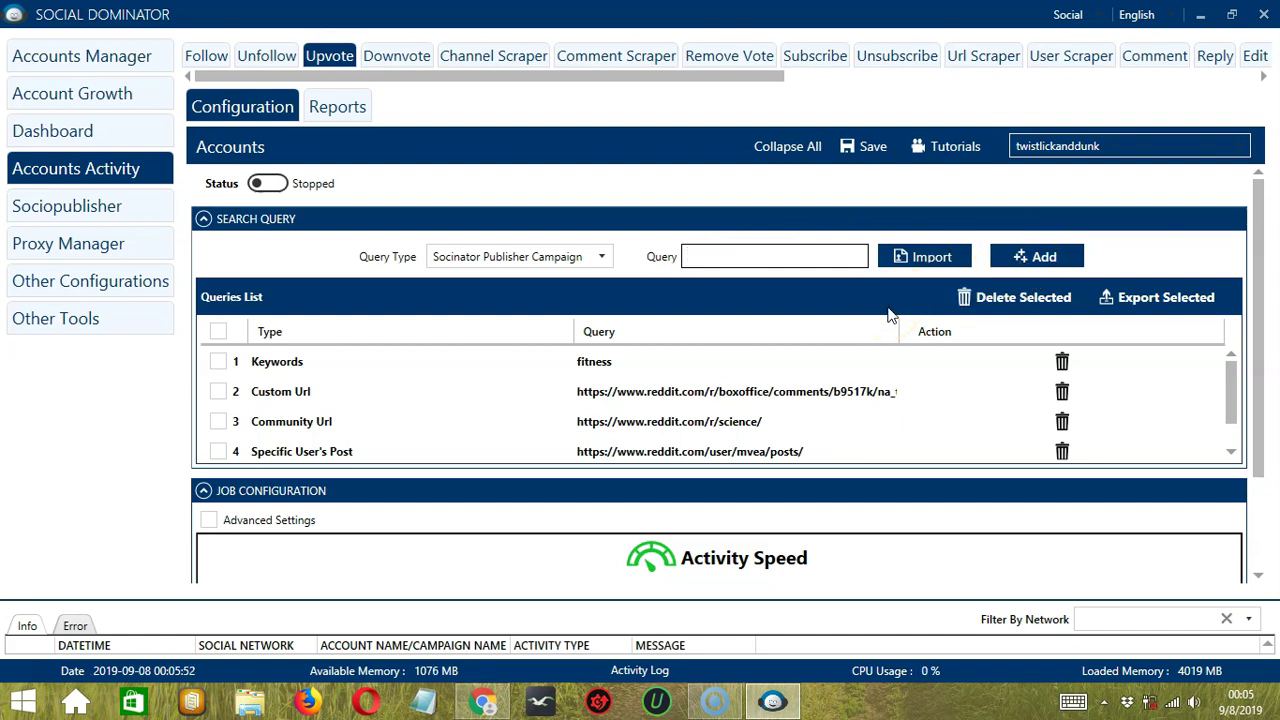
{"action": "left_click_drag", "start_coordinate": [892, 362], "coordinate": [935, 478]}
{"action": "mouse_move", "coordinate": [1050, 368]}
{"action": "left_mouse_down"}
{"action": "mouse_move", "coordinate": [1071, 425]}
{"action": "mouse_move", "coordinate": [1074, 362]}
{"action": "mouse_move", "coordinate": [1086, 443]}
{"action": "mouse_move", "coordinate": [1075, 478]}
{"action": "mouse_move", "coordinate": [1062, 368]}
{"action": "left_mouse_up"}
{"action": "left_click", "coordinate": [1062, 363]}
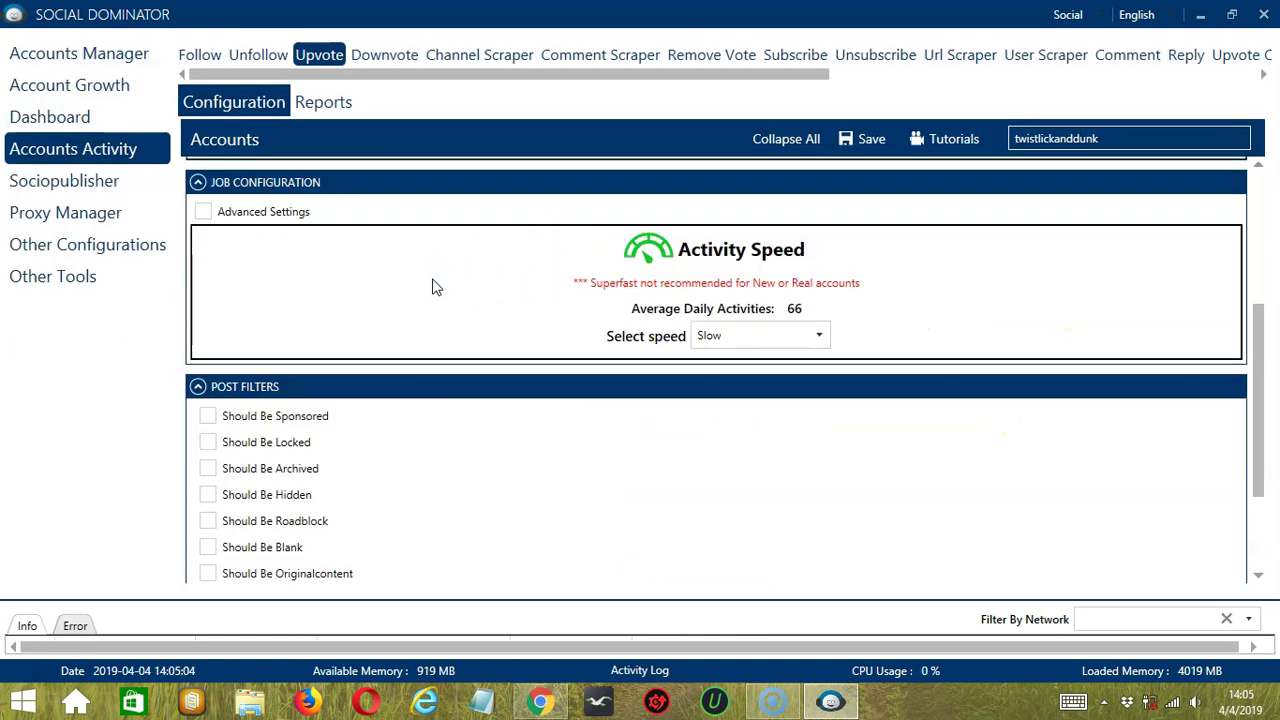
- Set the Upvote job speed to Superfast (666 daily activities) and enable Advanced Settings
{"action": "left_click", "coordinate": [354, 198]}
{"action": "left_click", "coordinate": [820, 336]}
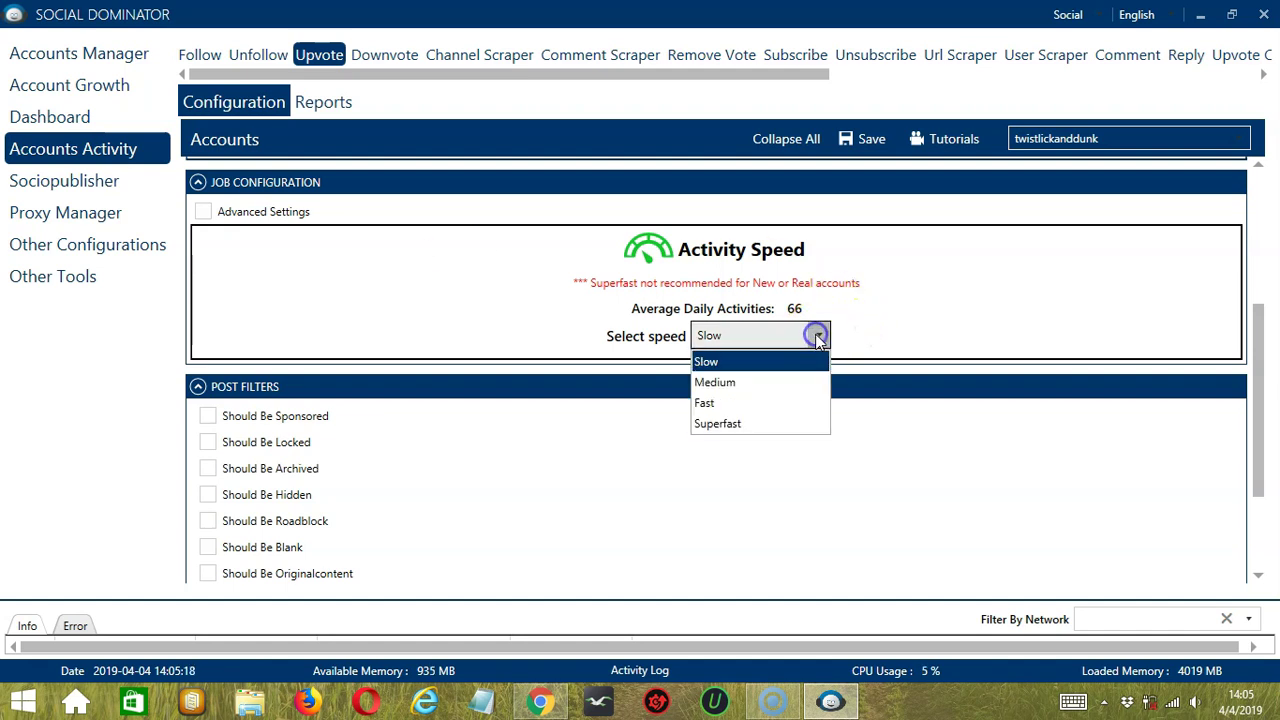
{"action": "left_click", "coordinate": [760, 386]}
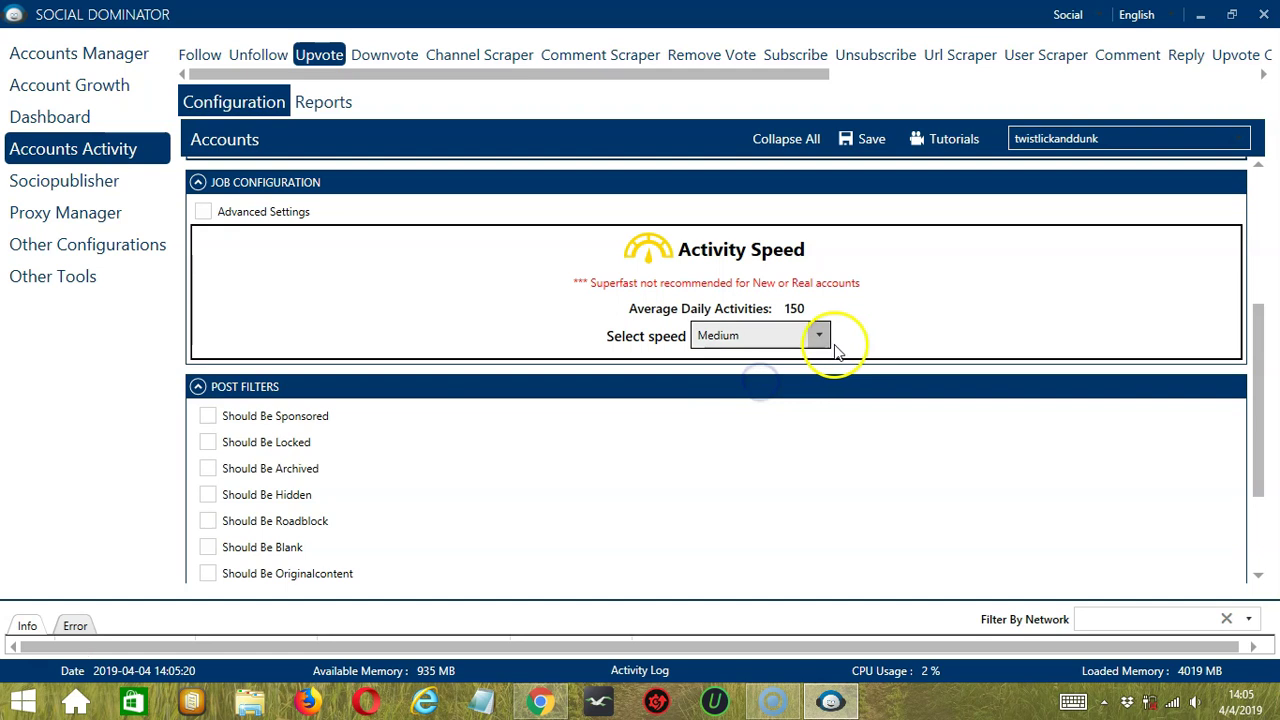
{"action": "left_click", "coordinate": [822, 336]}
{"action": "left_click", "coordinate": [766, 404]}
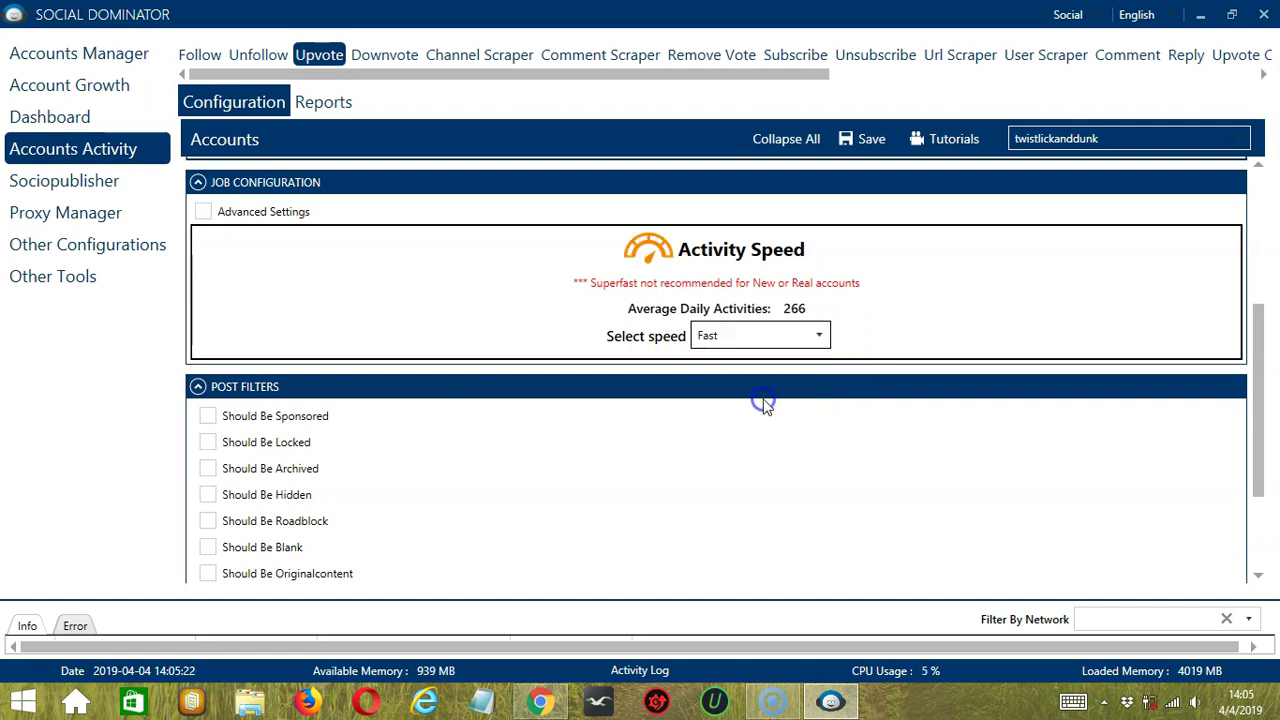
{"action": "left_click", "coordinate": [821, 336]}
{"action": "left_click", "coordinate": [775, 423]}
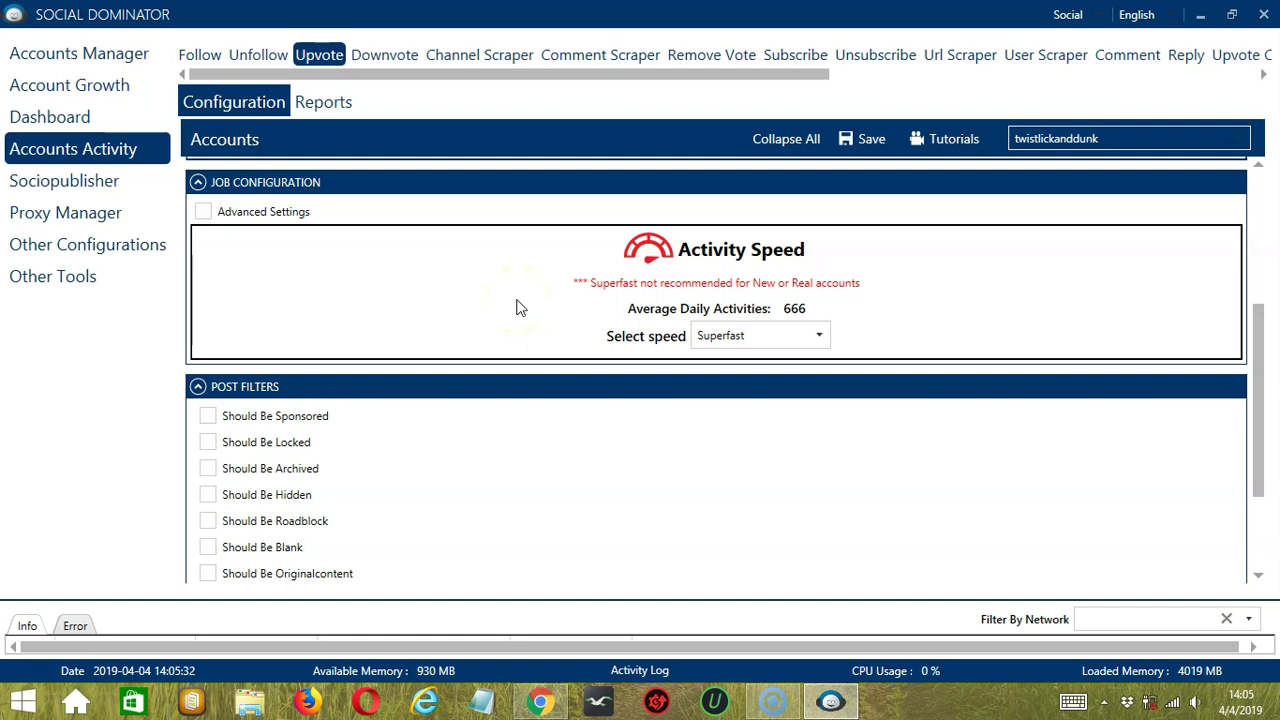
{"action": "left_click", "coordinate": [204, 213]}
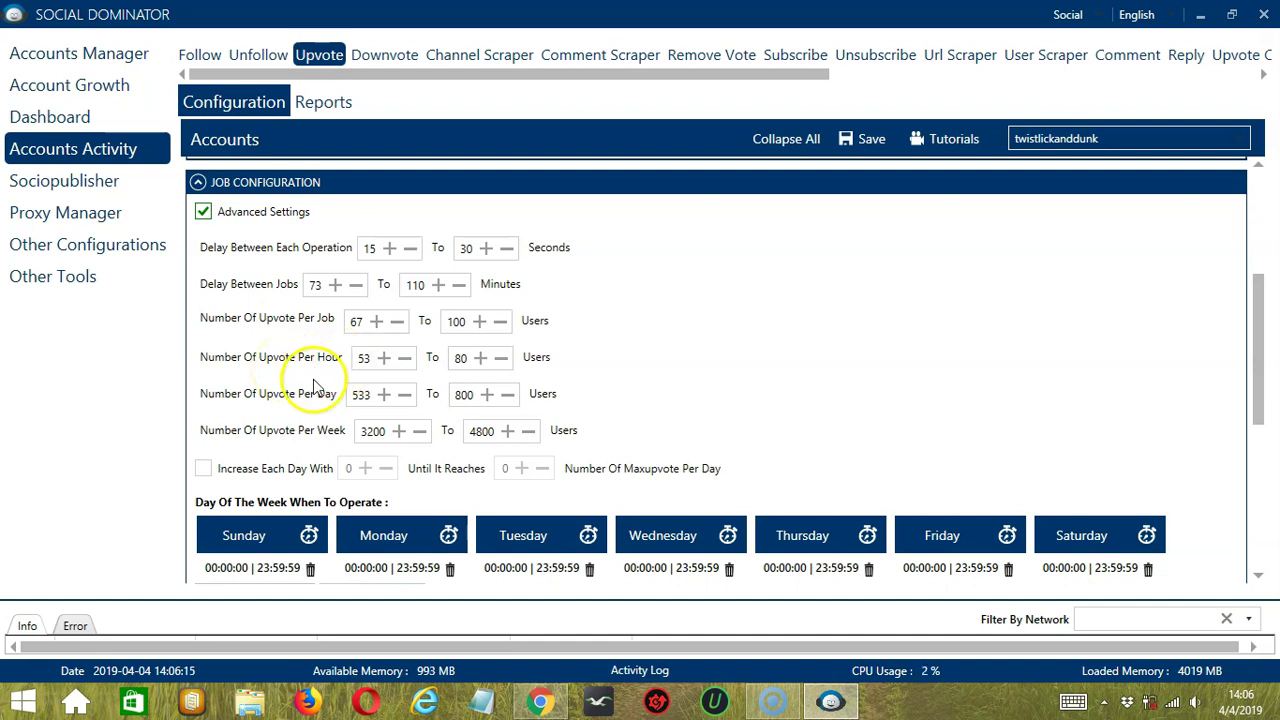
- Tick 'Increase Each Day With' in the Upvote advanced settings
{"action": "left_click", "coordinate": [203, 468]}
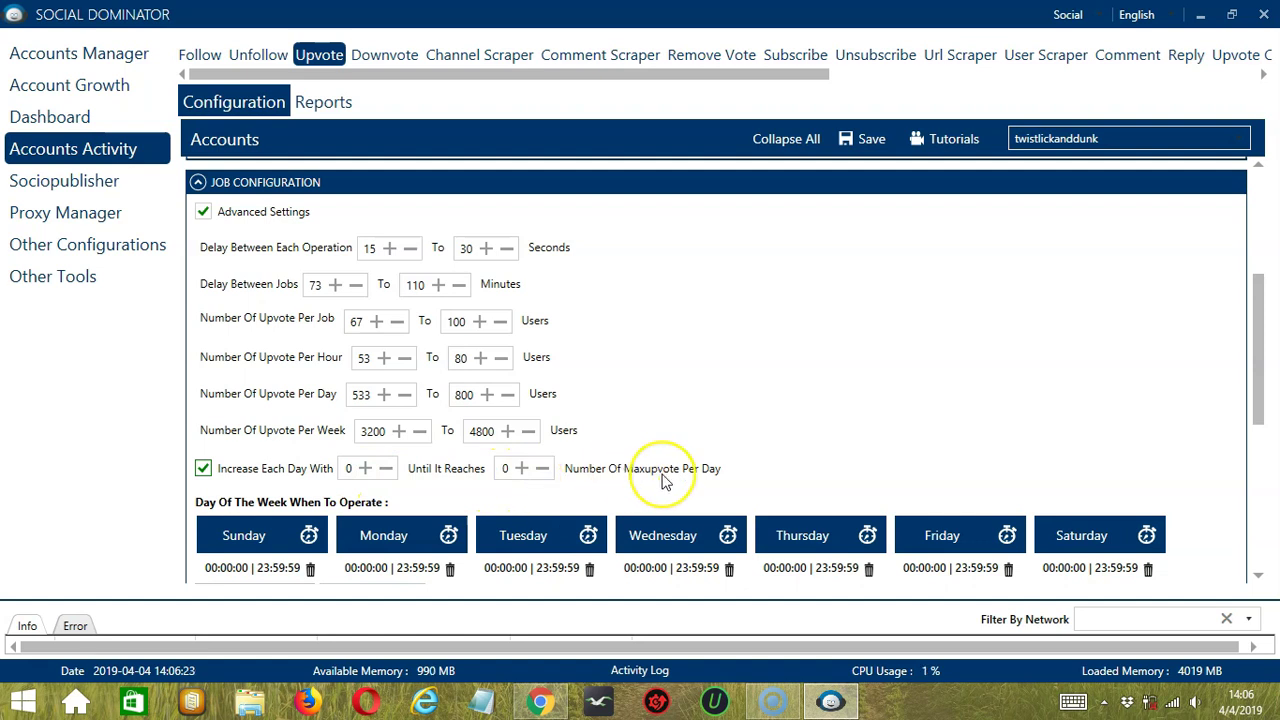
{"action": "scroll", "coordinate": [662, 482], "scroll_direction": "down", "scroll_amount": 3}
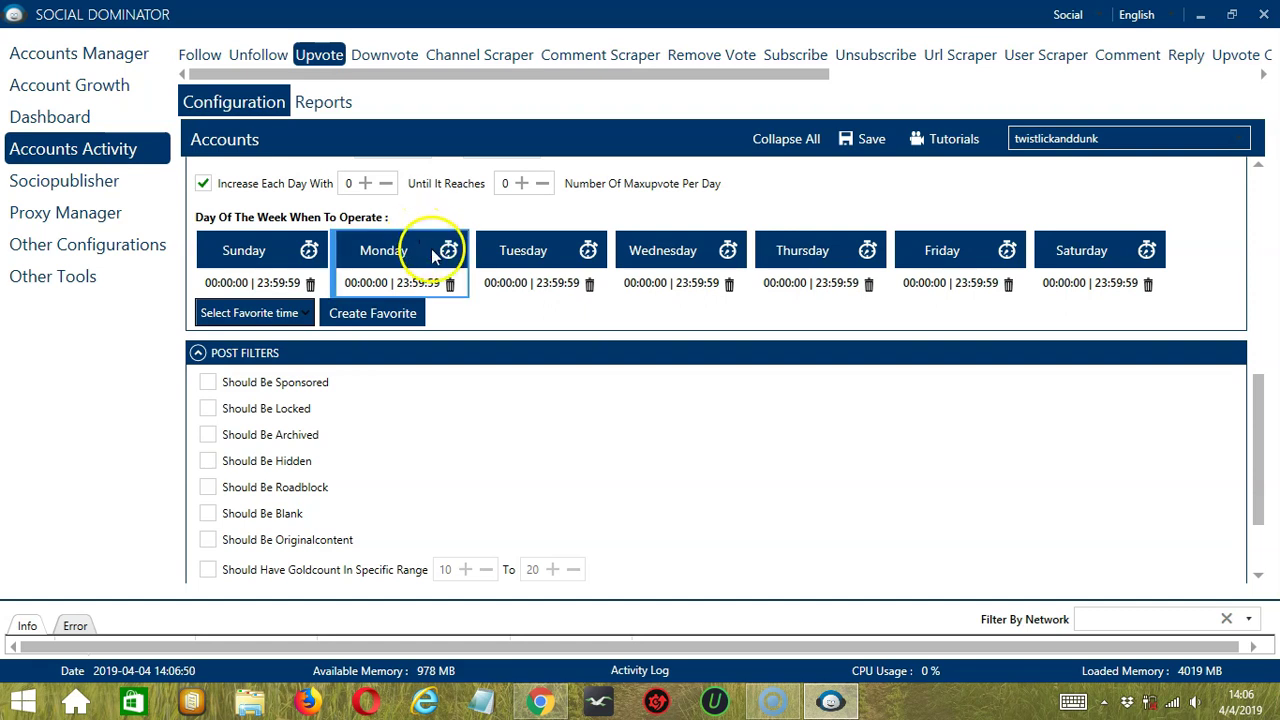
- Replace Monday's default interval with 00:00:00–01:59:59
{"action": "left_click", "coordinate": [450, 284]}
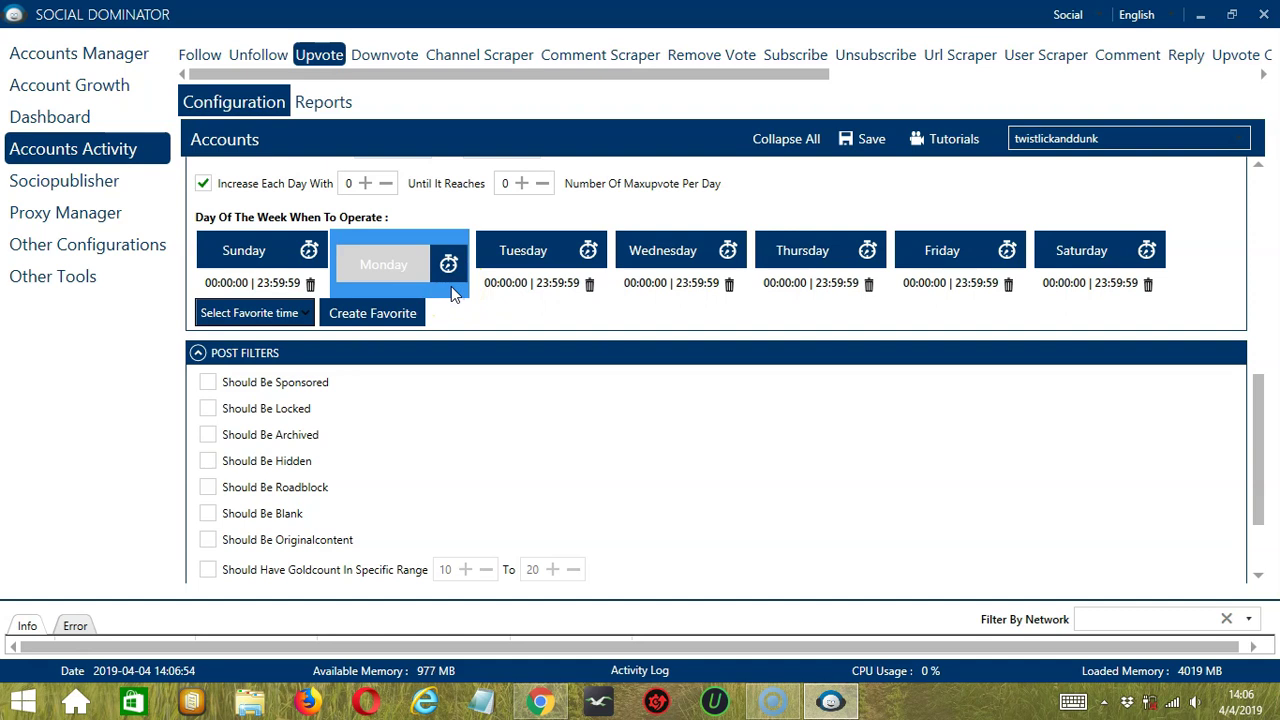
{"action": "left_click", "coordinate": [456, 306]}
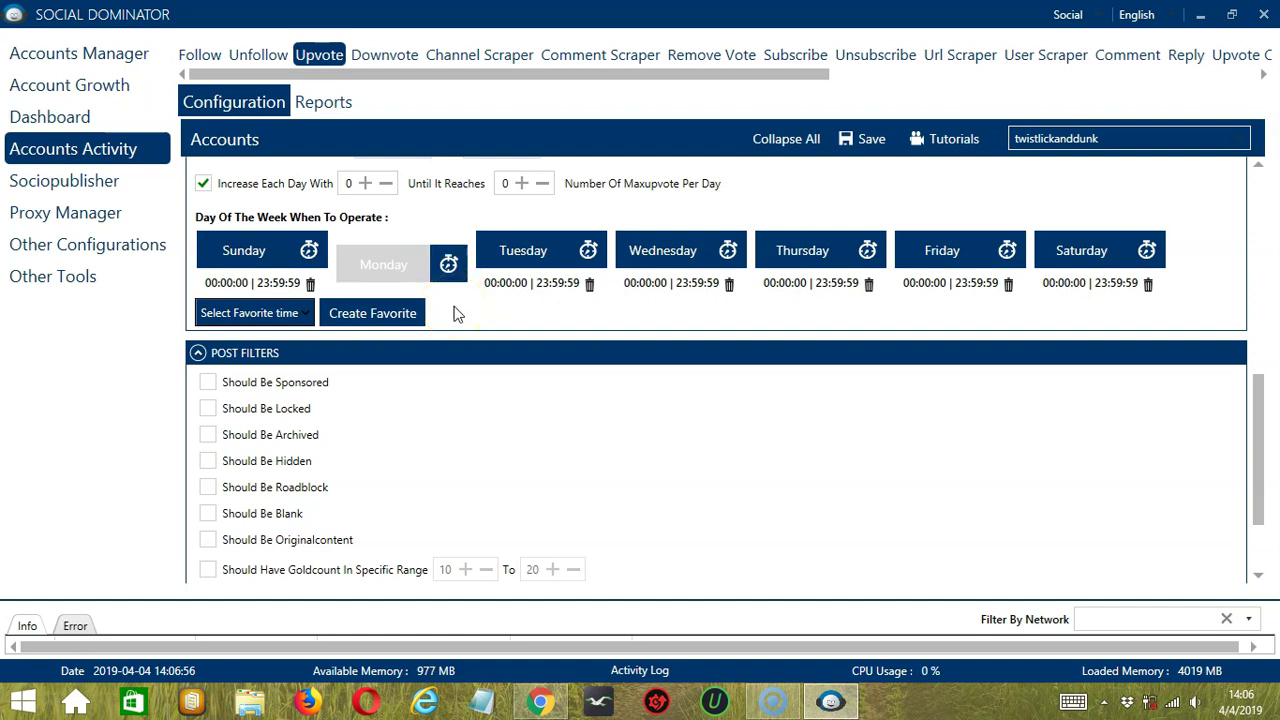
{"action": "left_click", "coordinate": [405, 268]}
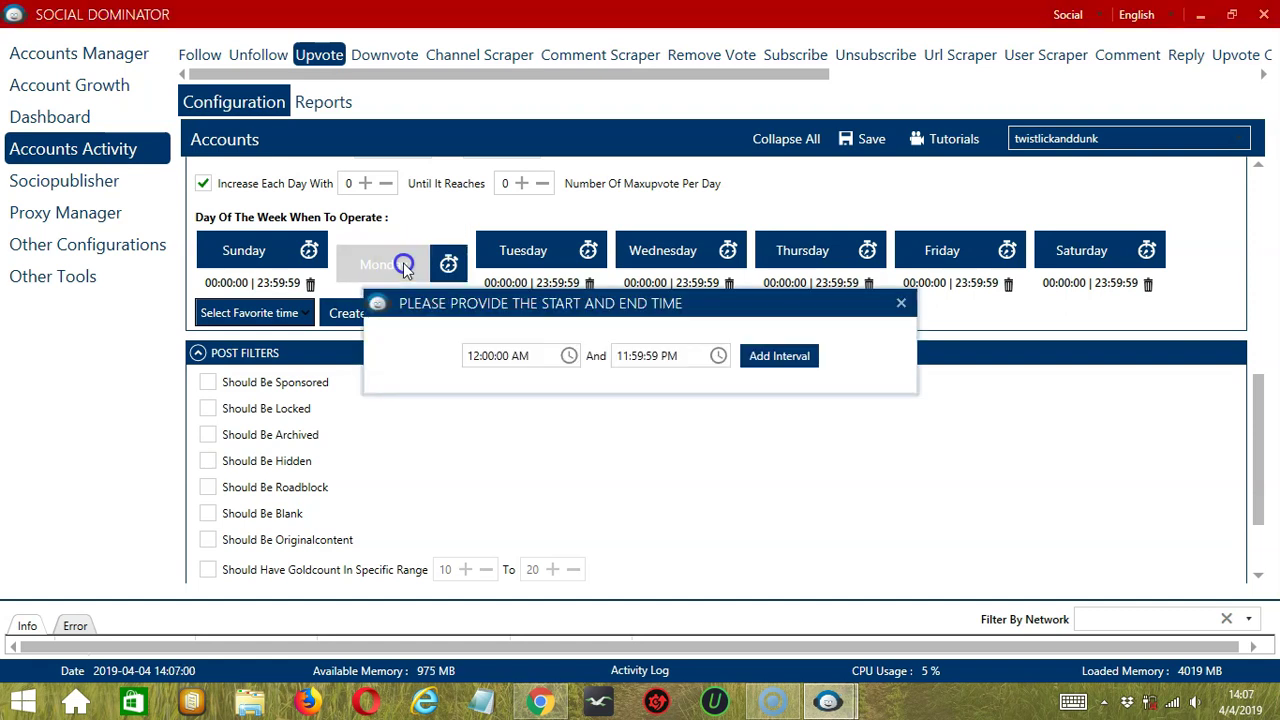
{"action": "left_click", "coordinate": [625, 357]}
{"action": "key", "text": "BackSpace"}
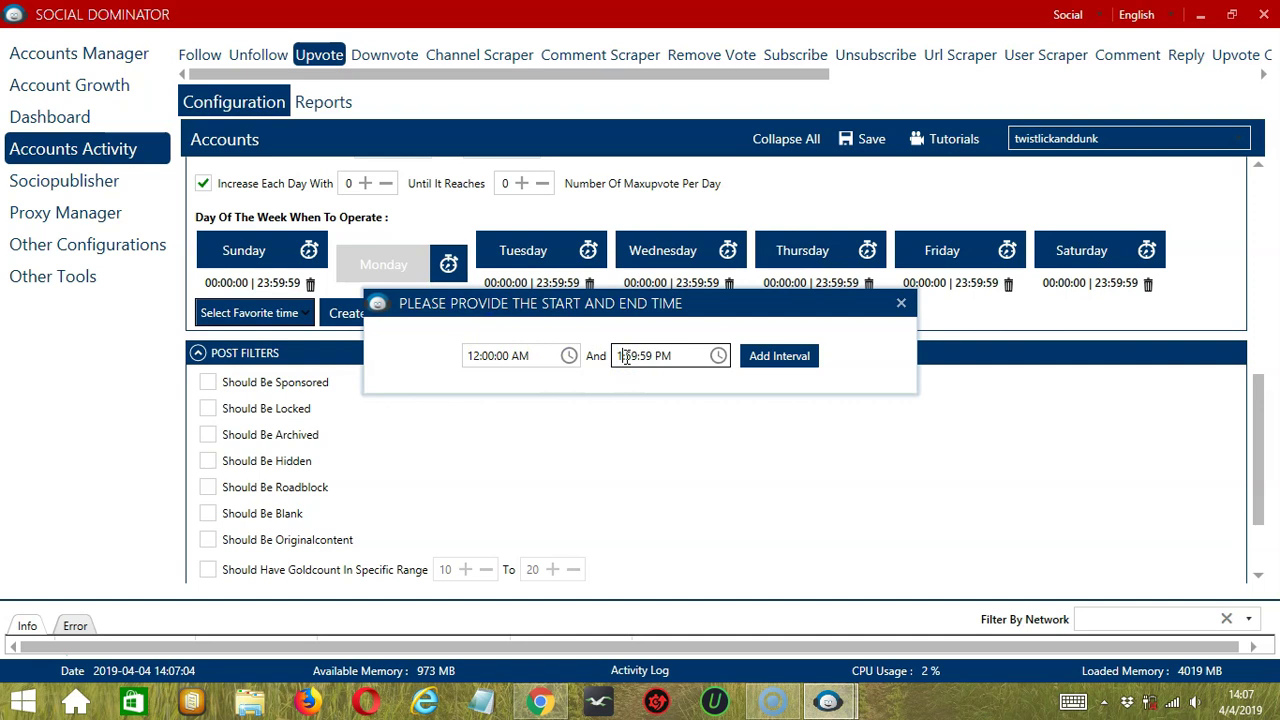
{"action": "type", "text": "A"}
{"action": "left_click", "coordinate": [778, 357]}
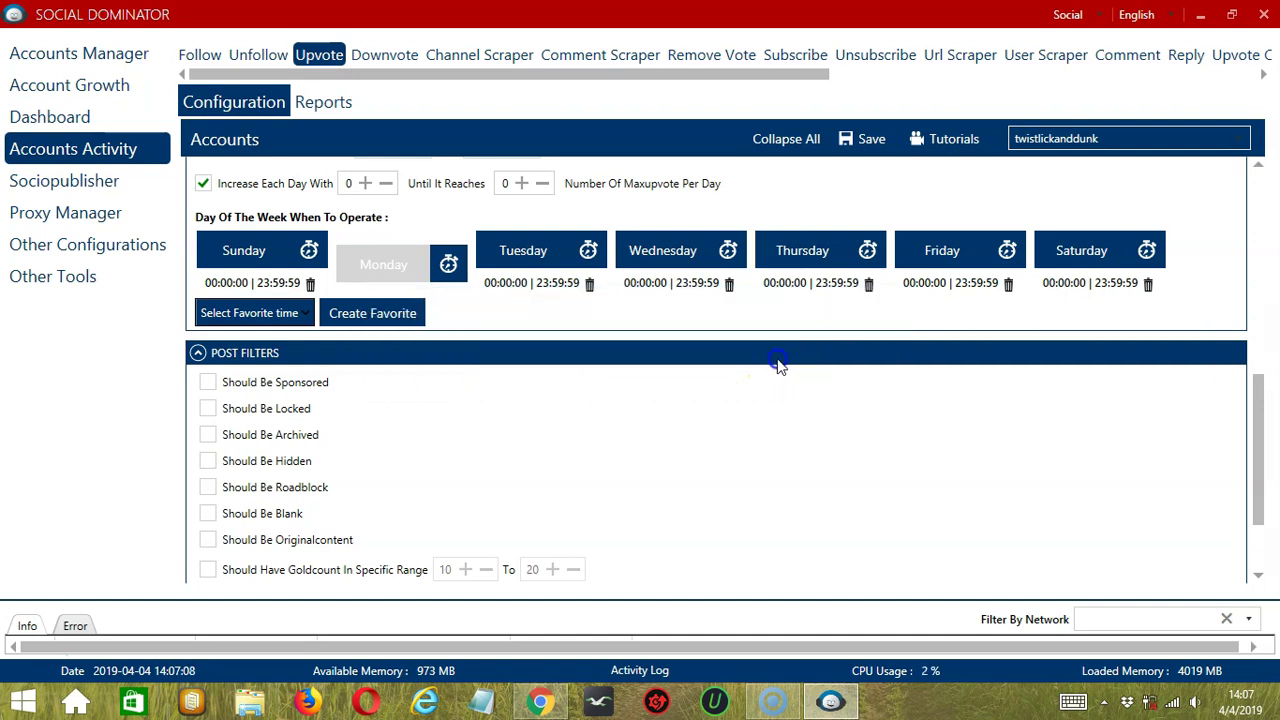
- Add a second Monday interval from 02:00:00 to 23:59:59
{"action": "left_click", "coordinate": [405, 254]}
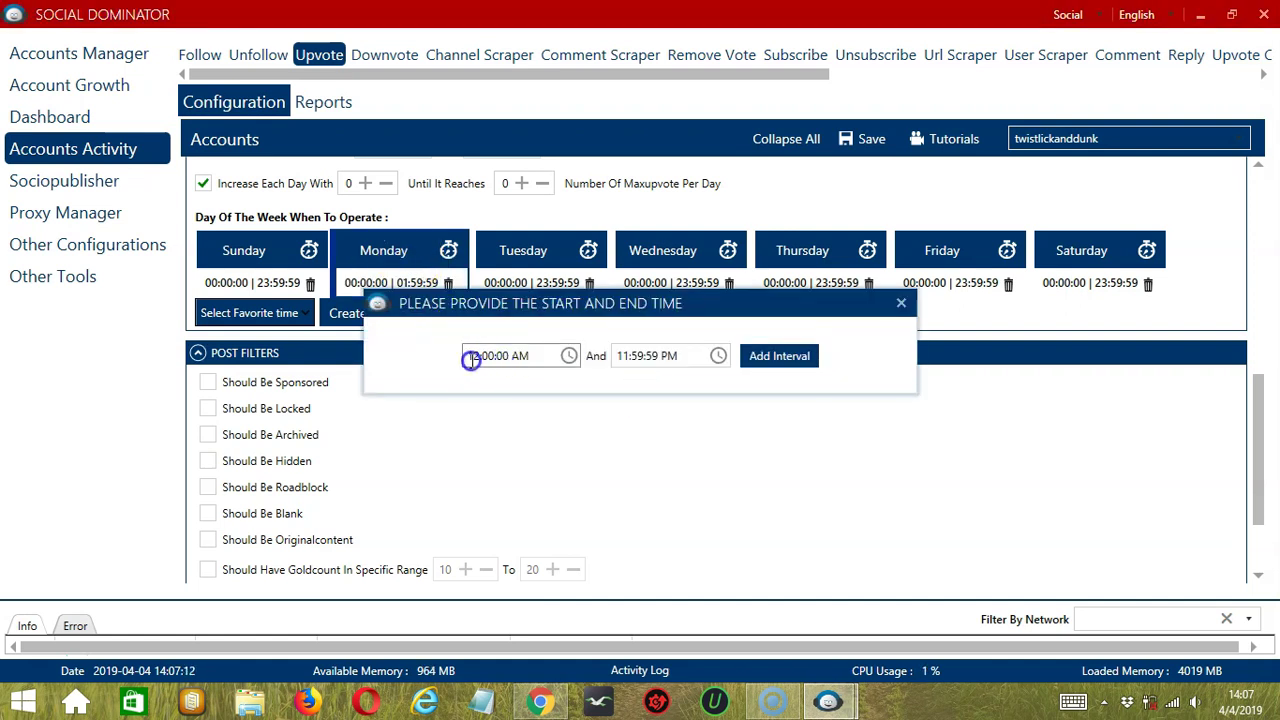
{"action": "left_click", "coordinate": [468, 358]}
{"action": "key", "text": "Delete"}
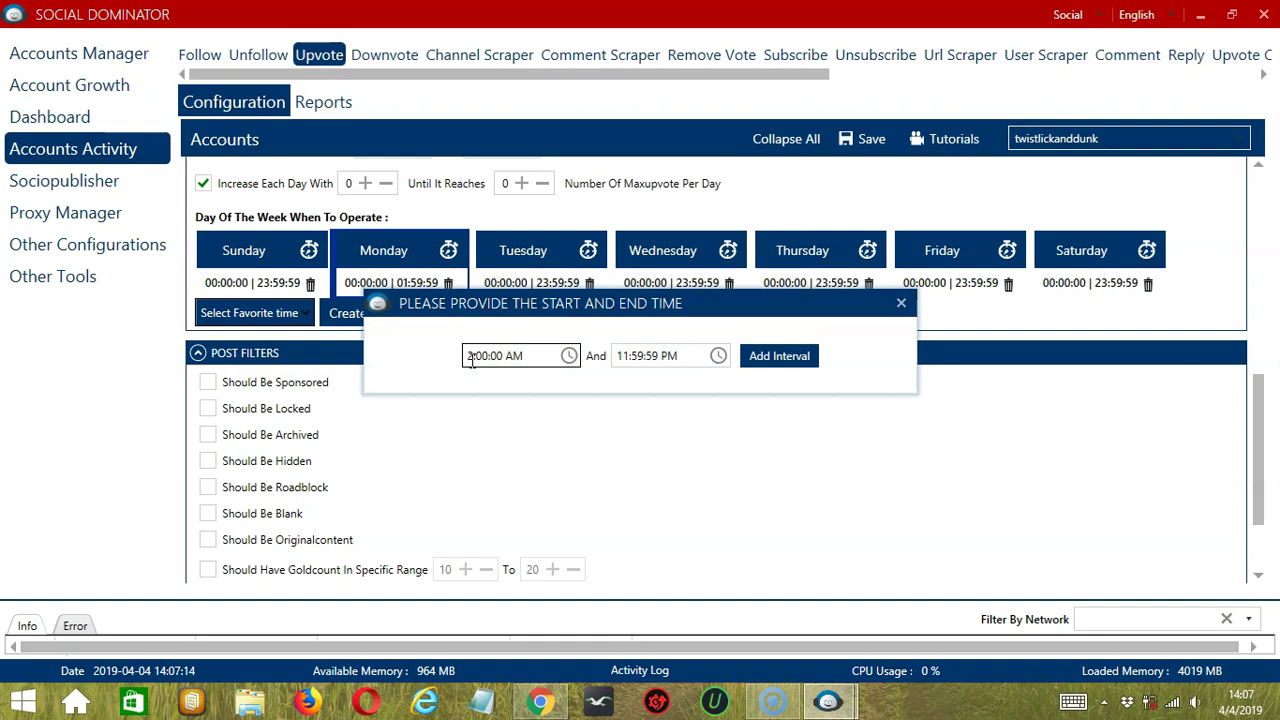
{"action": "left_click", "coordinate": [766, 356]}
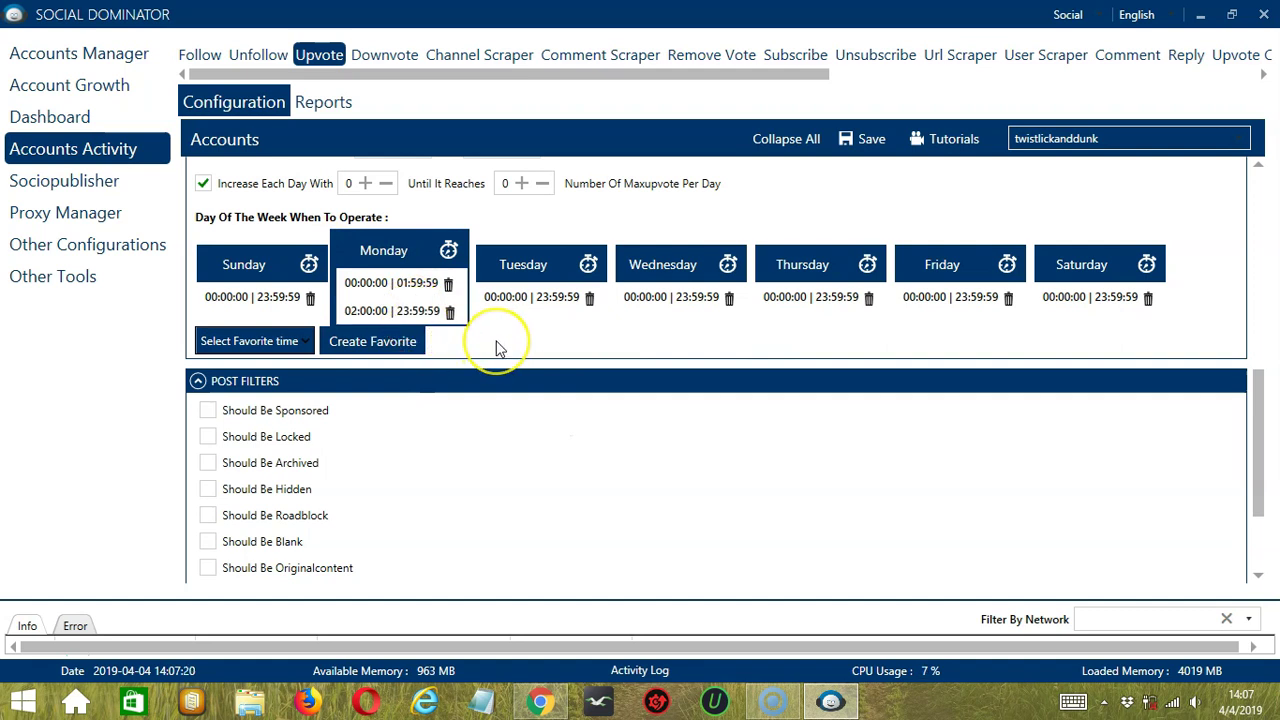
- Save the weekly schedule as a favourite time named 'Reddit Upvote'
{"action": "left_click", "coordinate": [404, 345]}
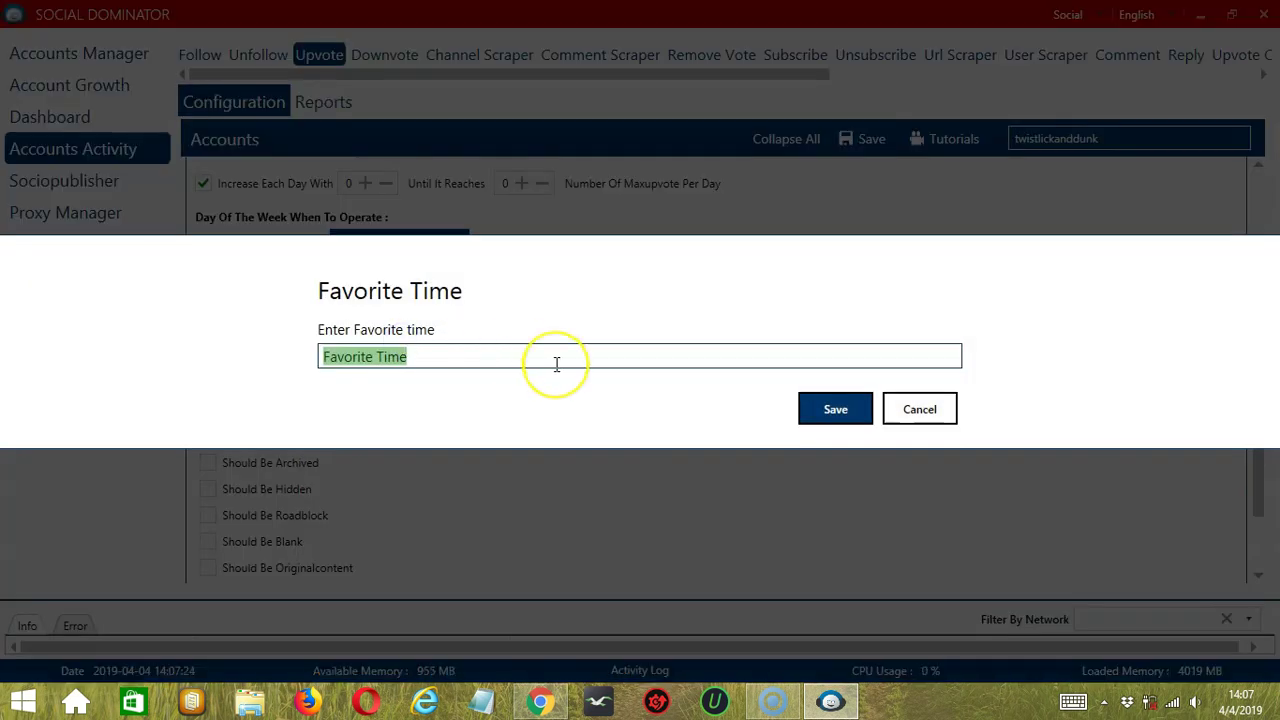
{"action": "type", "text": "Reddit "}
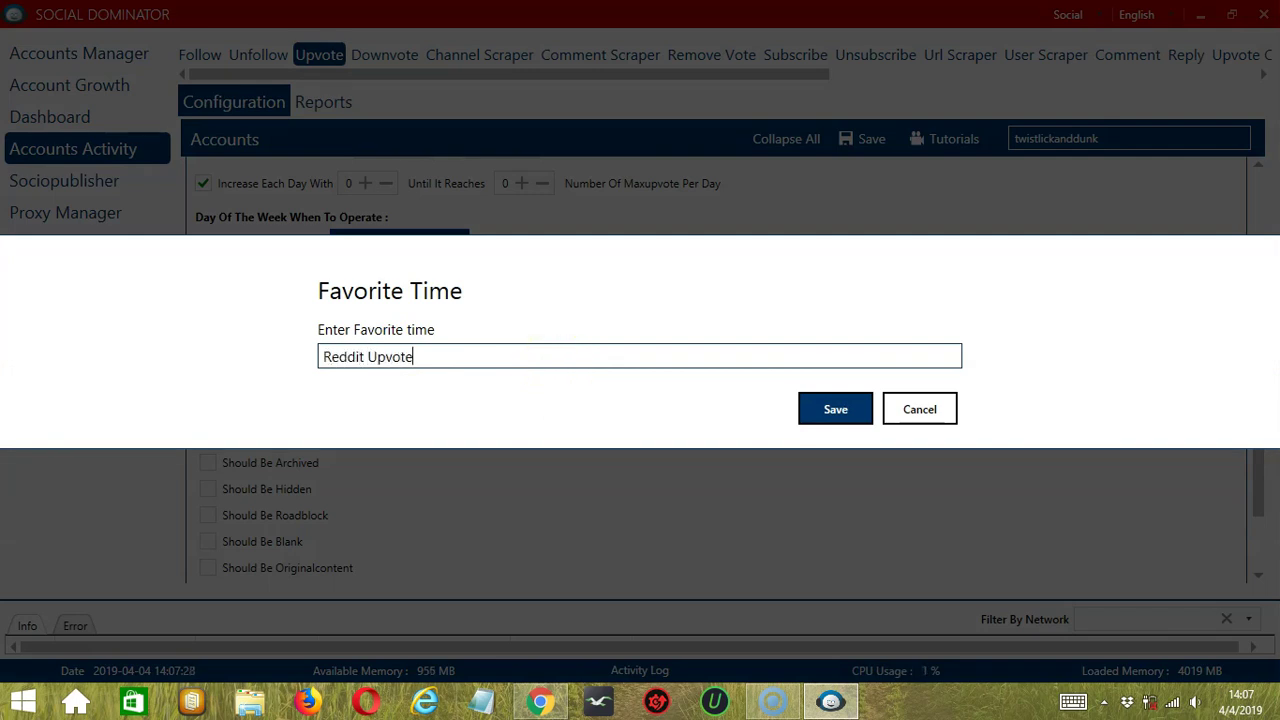
{"action": "type", "text": "Upvote"}
{"action": "left_click", "coordinate": [807, 412]}
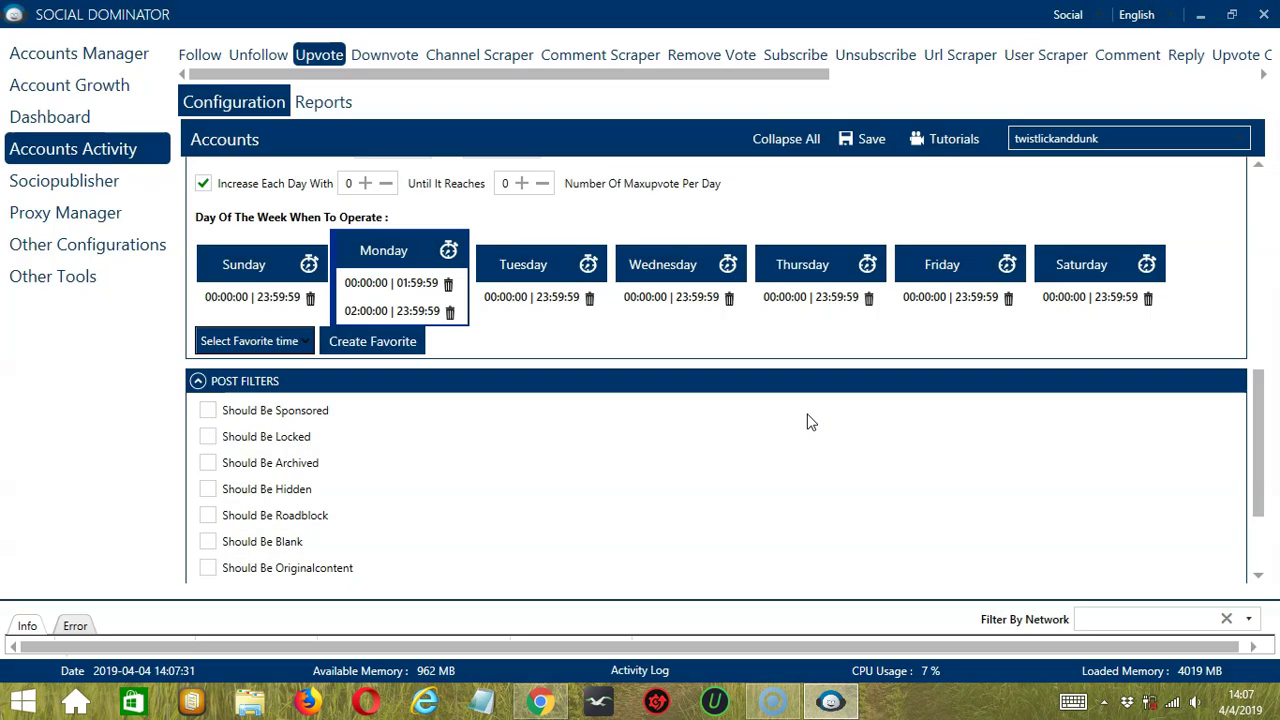
- Apply the 'Reddit Upvote' preset from the Select Favorite time list
{"action": "left_click", "coordinate": [289, 341]}
{"action": "scroll", "coordinate": [211, 539], "scroll_direction": "down", "scroll_amount": 5}
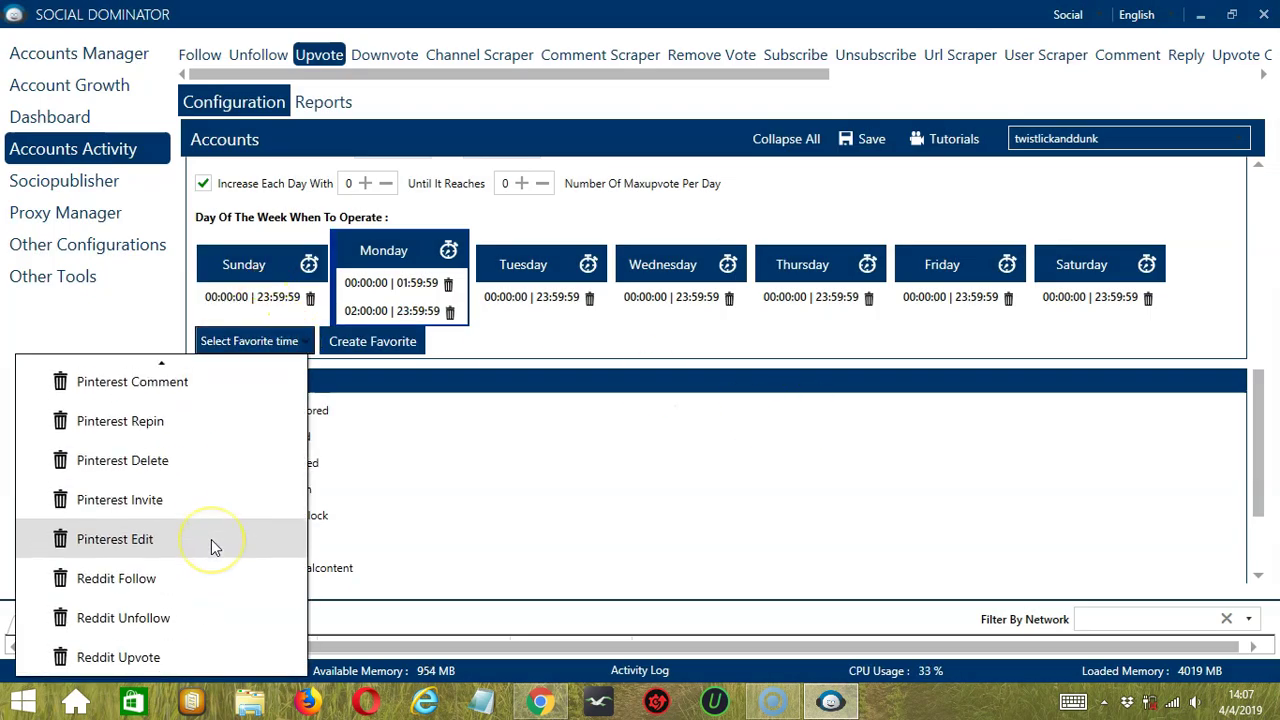
{"action": "left_click", "coordinate": [195, 657]}
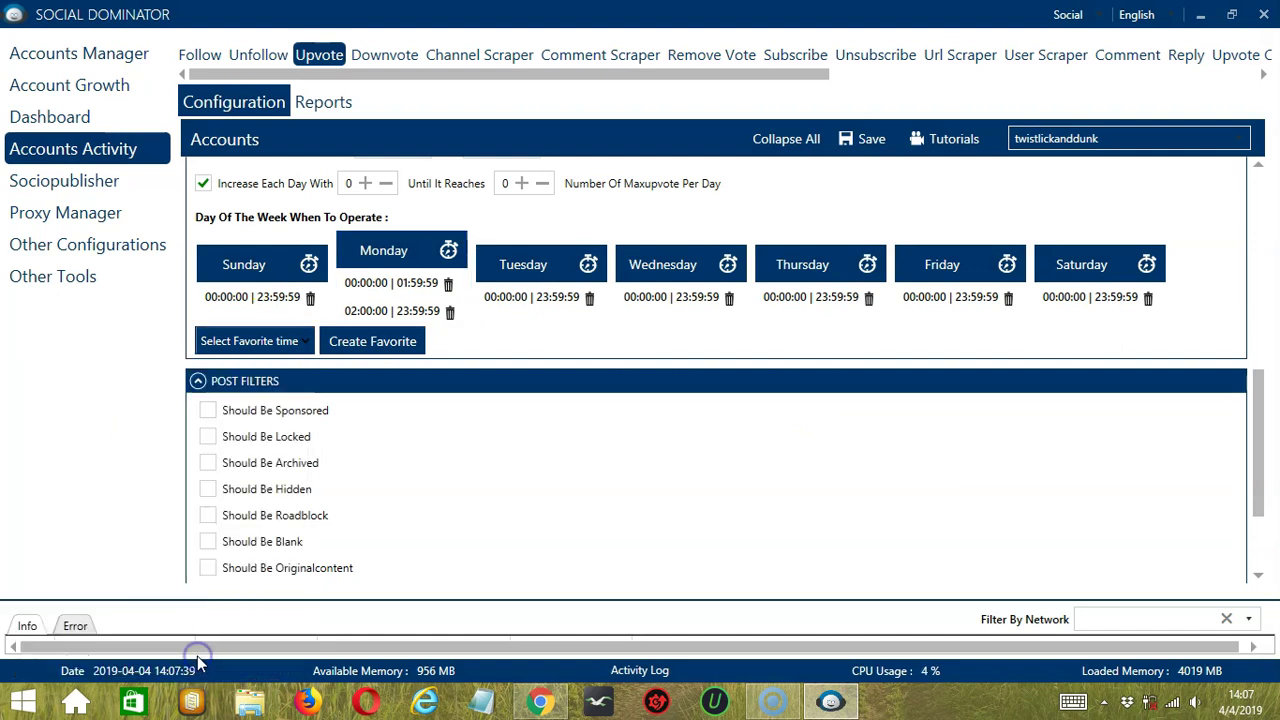
- Tick the Comments post filter, leaving its range at 10 to 20
{"action": "scroll", "coordinate": [797, 466], "scroll_direction": "down", "scroll_amount": 3}
{"action": "left_click", "coordinate": [683, 371]}
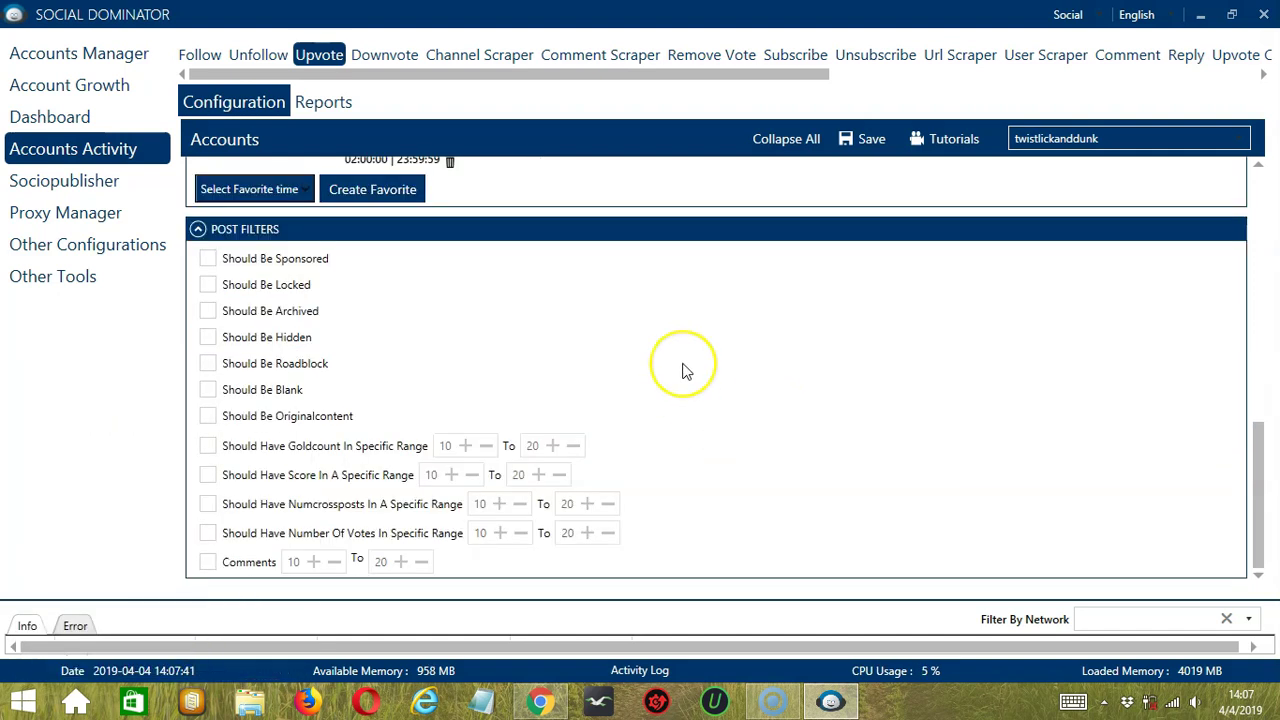
{"action": "left_click", "coordinate": [208, 280]}
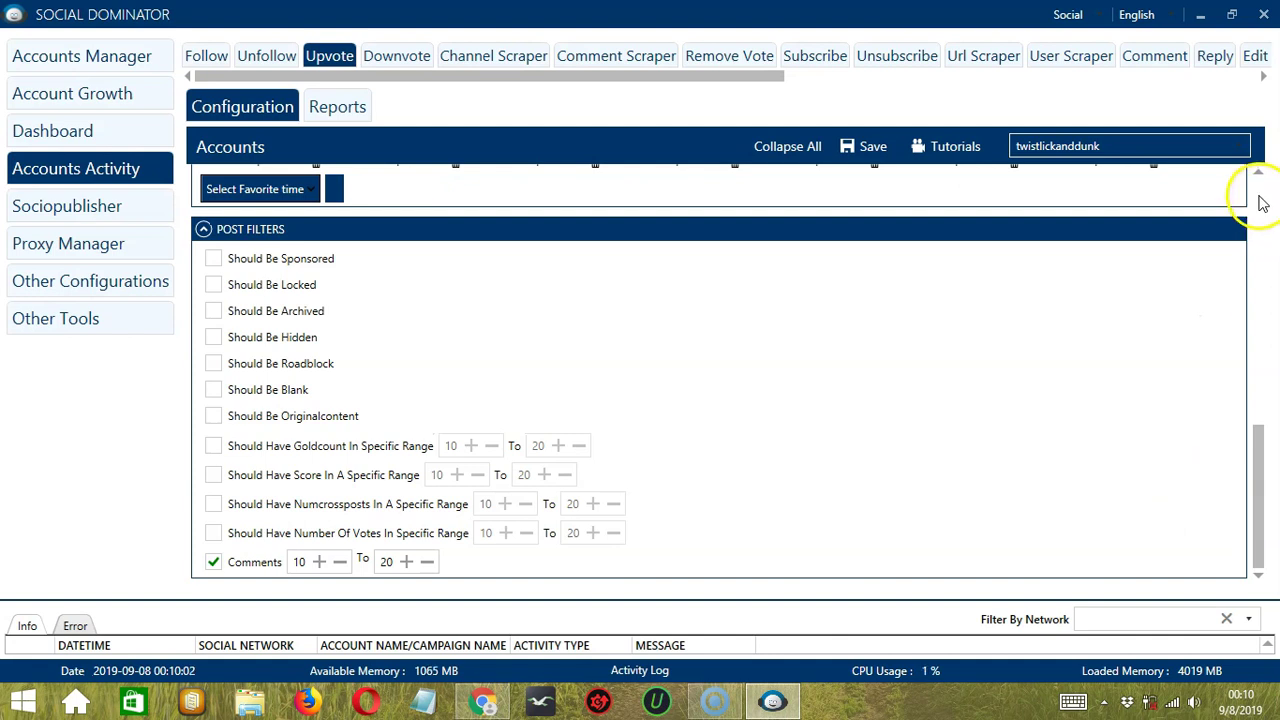
- Save the Upvote activity configuration, confirm the success message, and toggle the status to Active
{"action": "left_click", "coordinate": [1258, 197]}
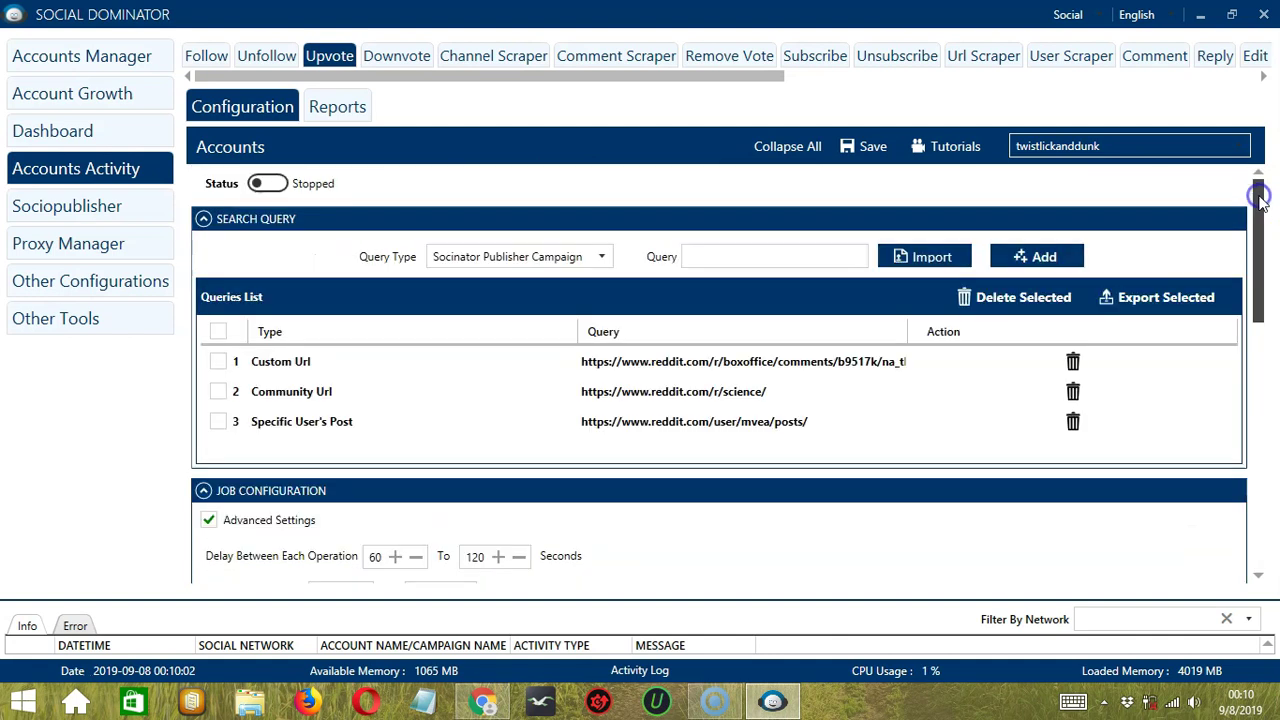
{"action": "left_click", "coordinate": [866, 145]}
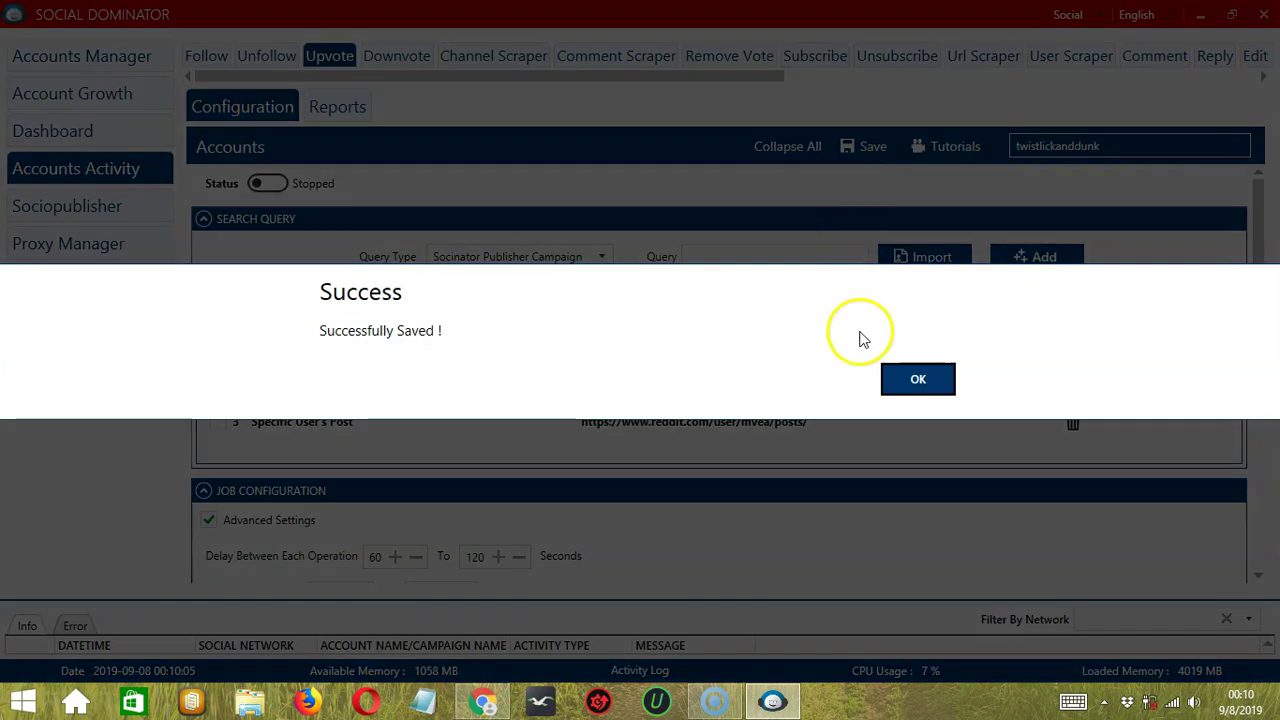
{"action": "left_click", "coordinate": [897, 379]}
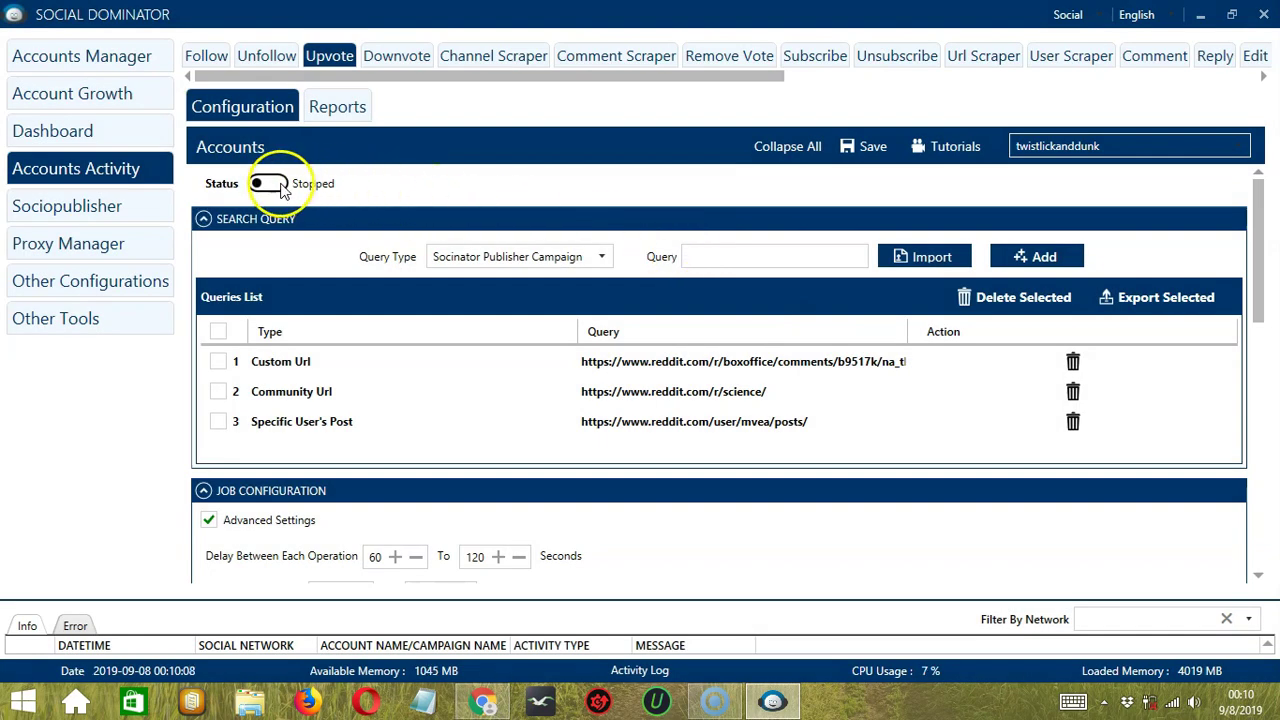
{"action": "left_click", "coordinate": [278, 188]}
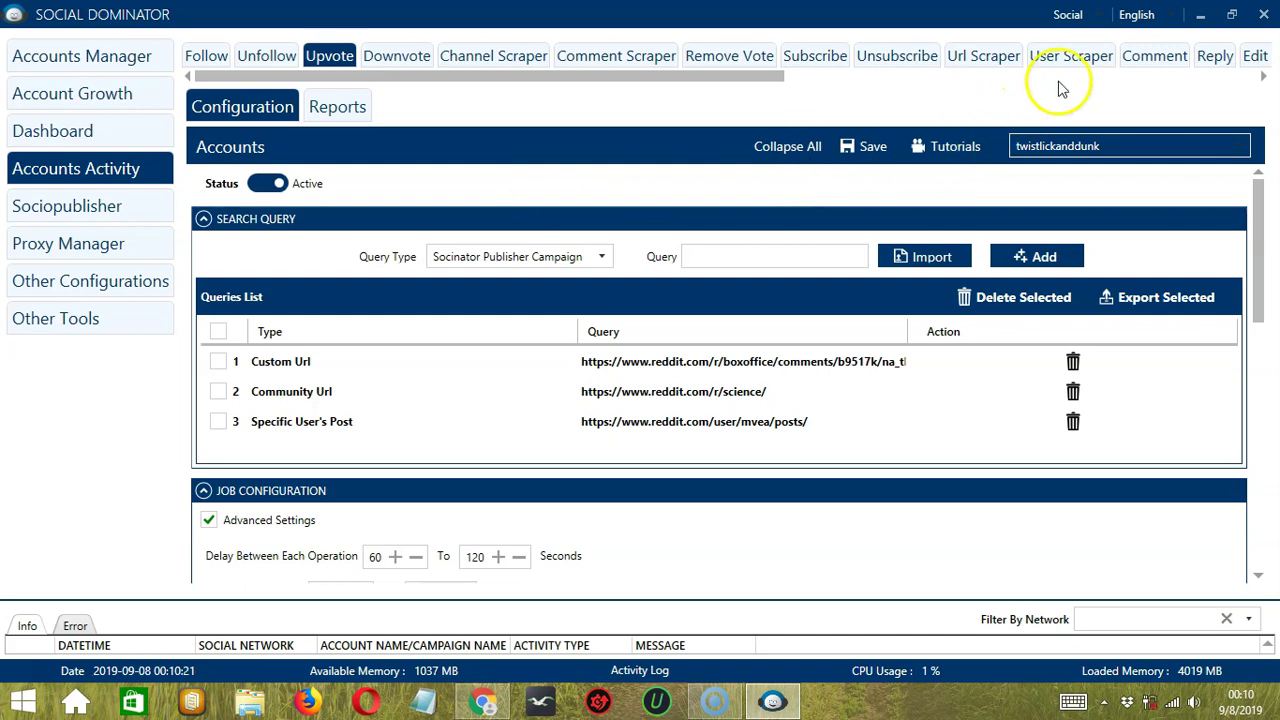
- Switch the social network to Reddit and go to Voter > Upvote campaigns
{"action": "left_click", "coordinate": [1101, 16]}
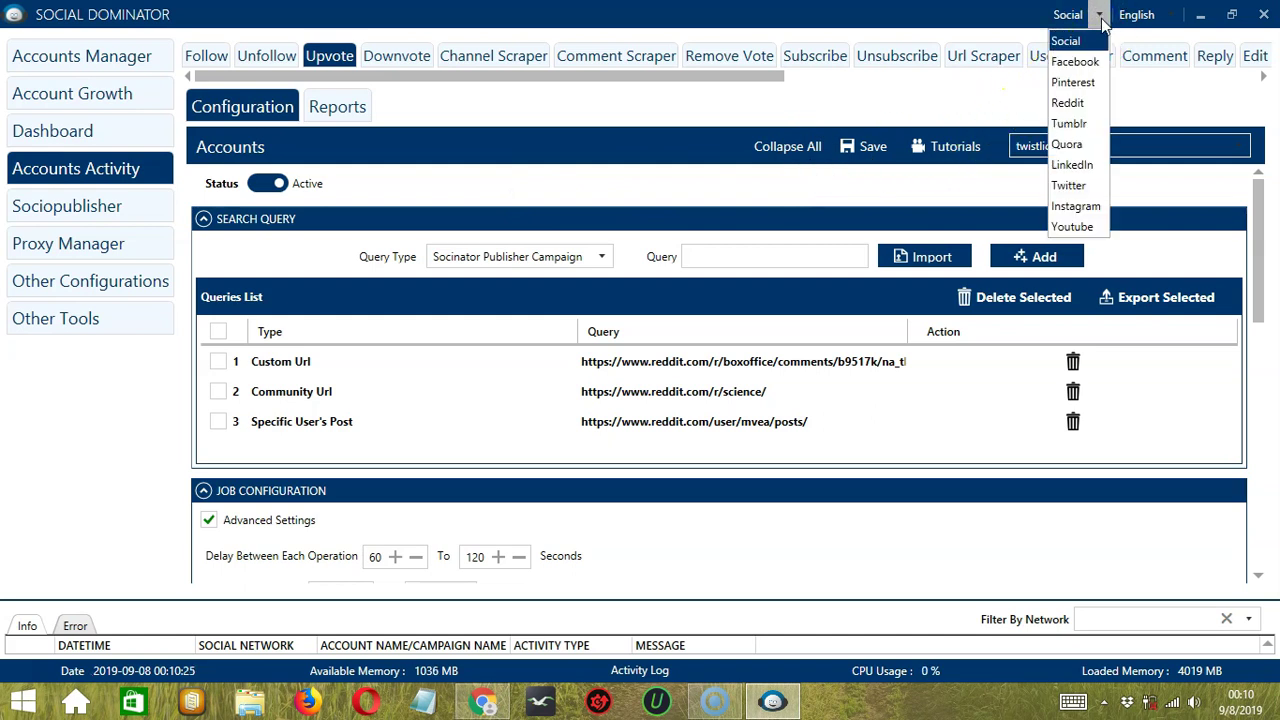
{"action": "left_click", "coordinate": [1068, 103]}
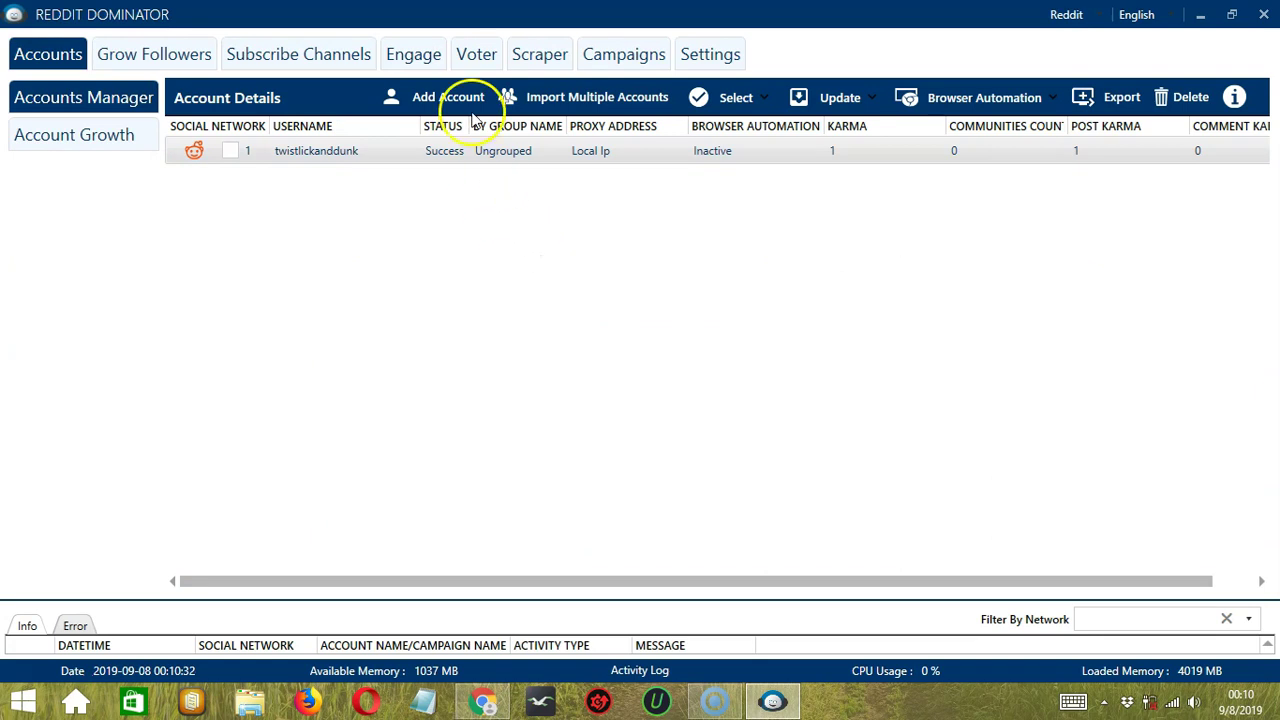
{"action": "left_click", "coordinate": [470, 58]}
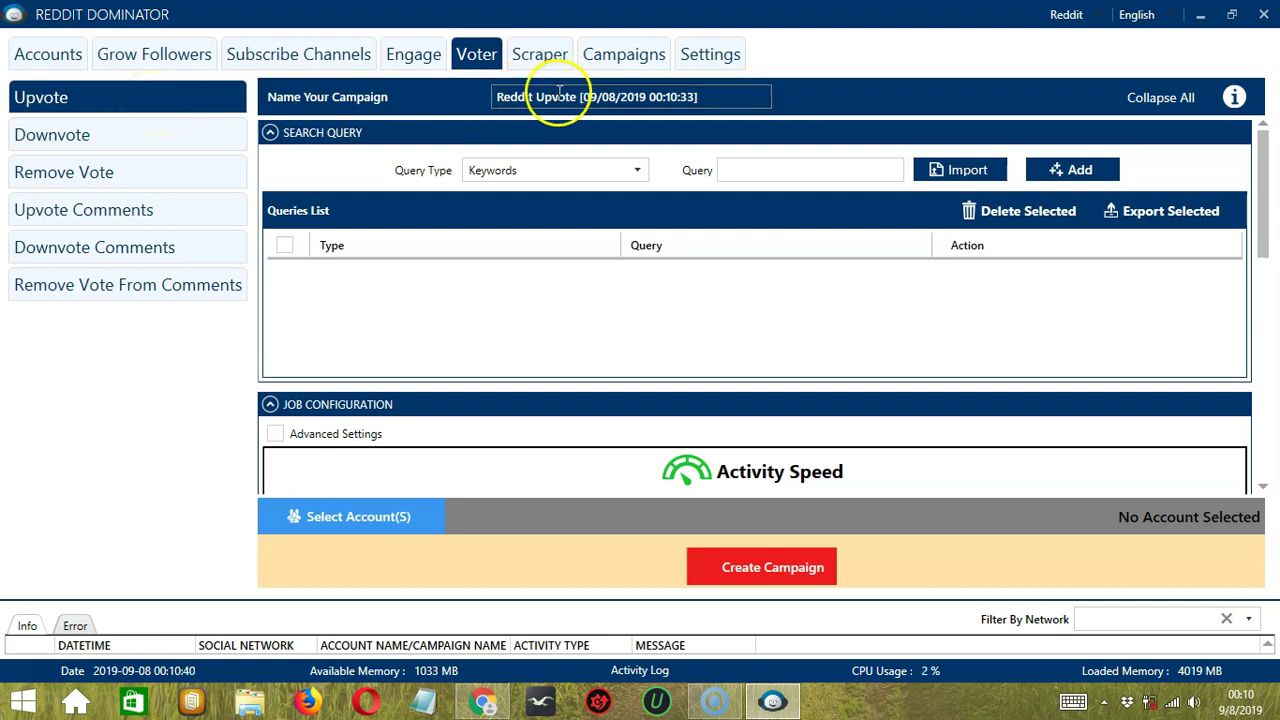
- Add a post URL as a Custom Url query for the campaign
{"action": "left_click", "coordinate": [636, 170]}
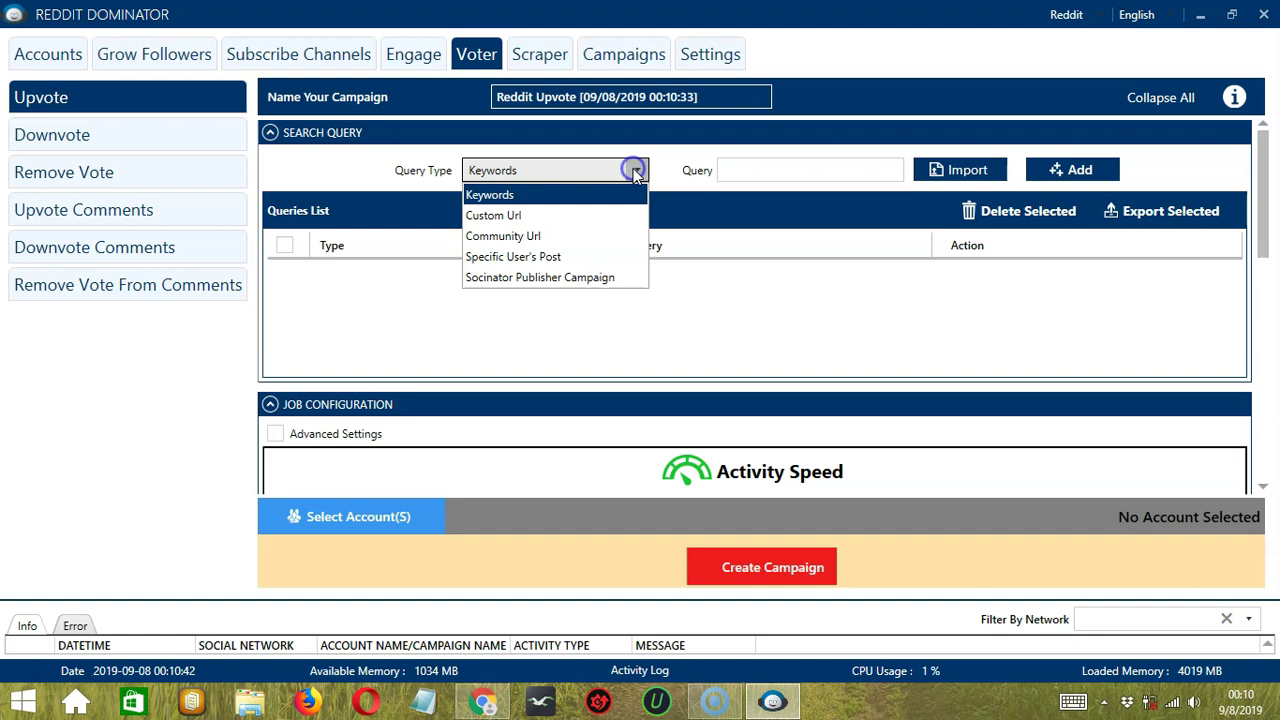
{"action": "left_click", "coordinate": [571, 215]}
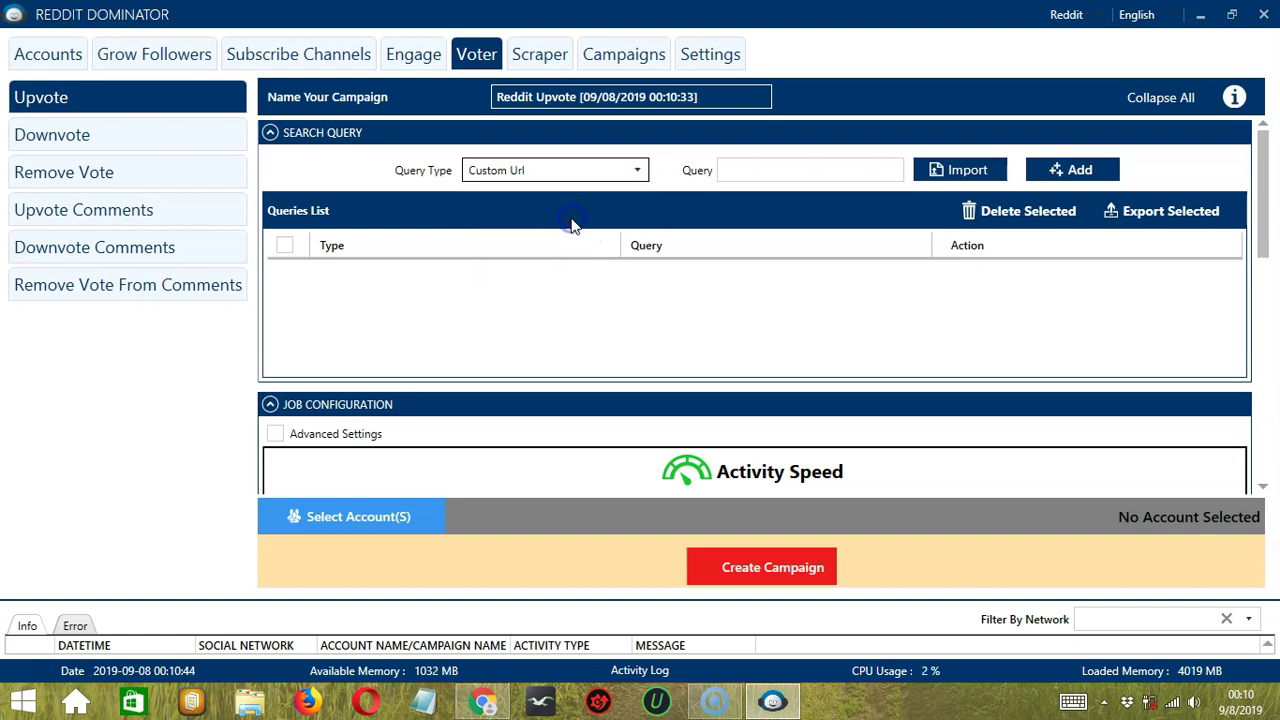
{"action": "left_click", "coordinate": [747, 169]}
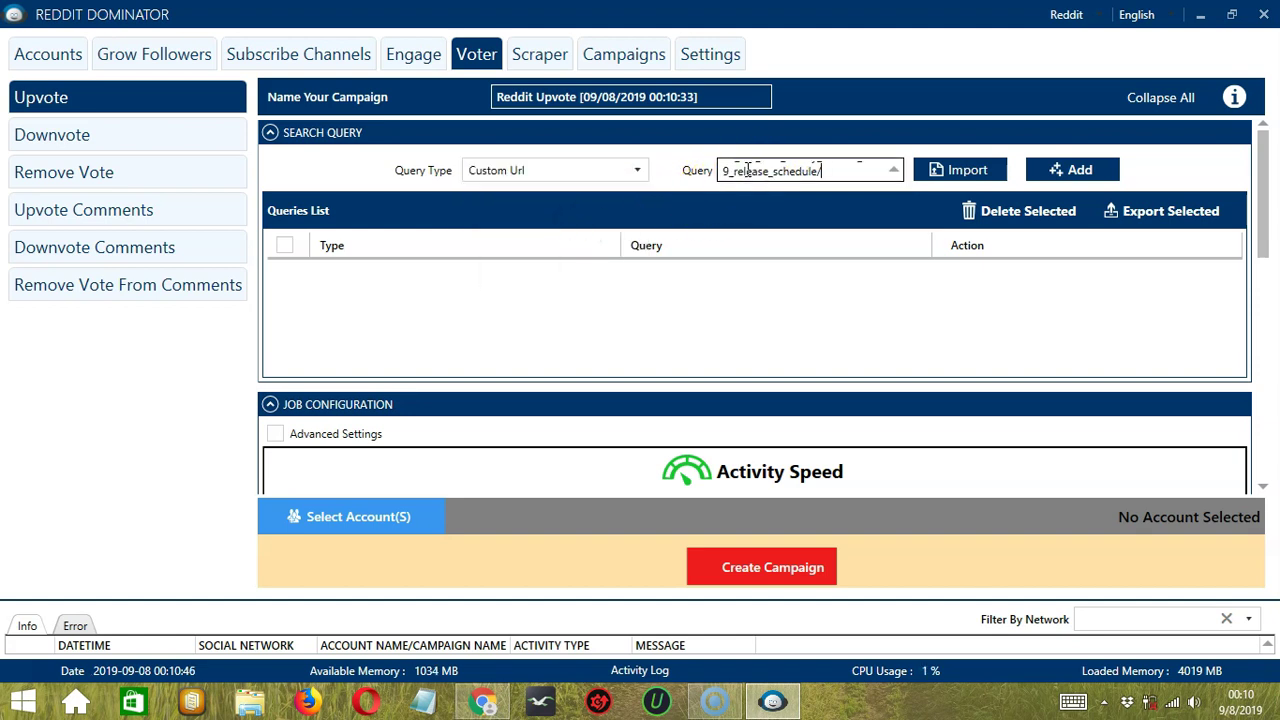
{"action": "left_click", "coordinate": [1066, 166]}
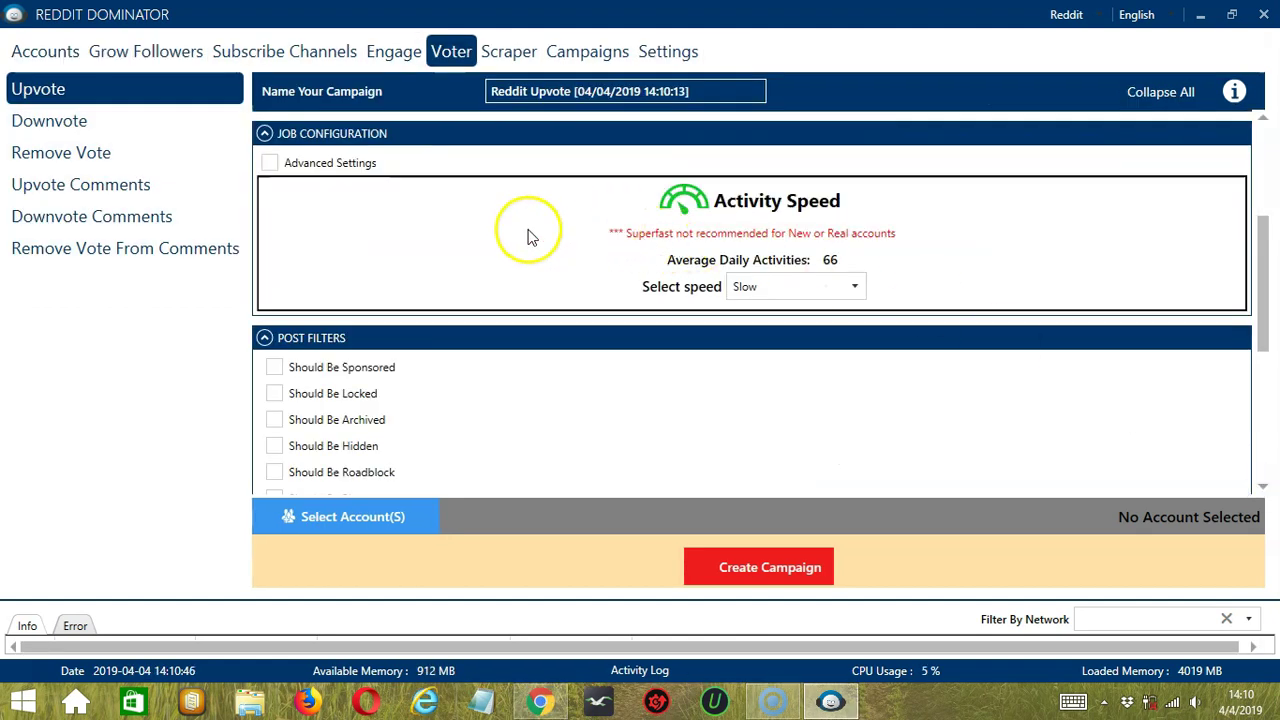
- Enable the 10–20 Comments post filter and acting from a random 50–100% of accounts
{"action": "scroll", "coordinate": [1262, 484], "scroll_direction": "down", "scroll_amount": 4}
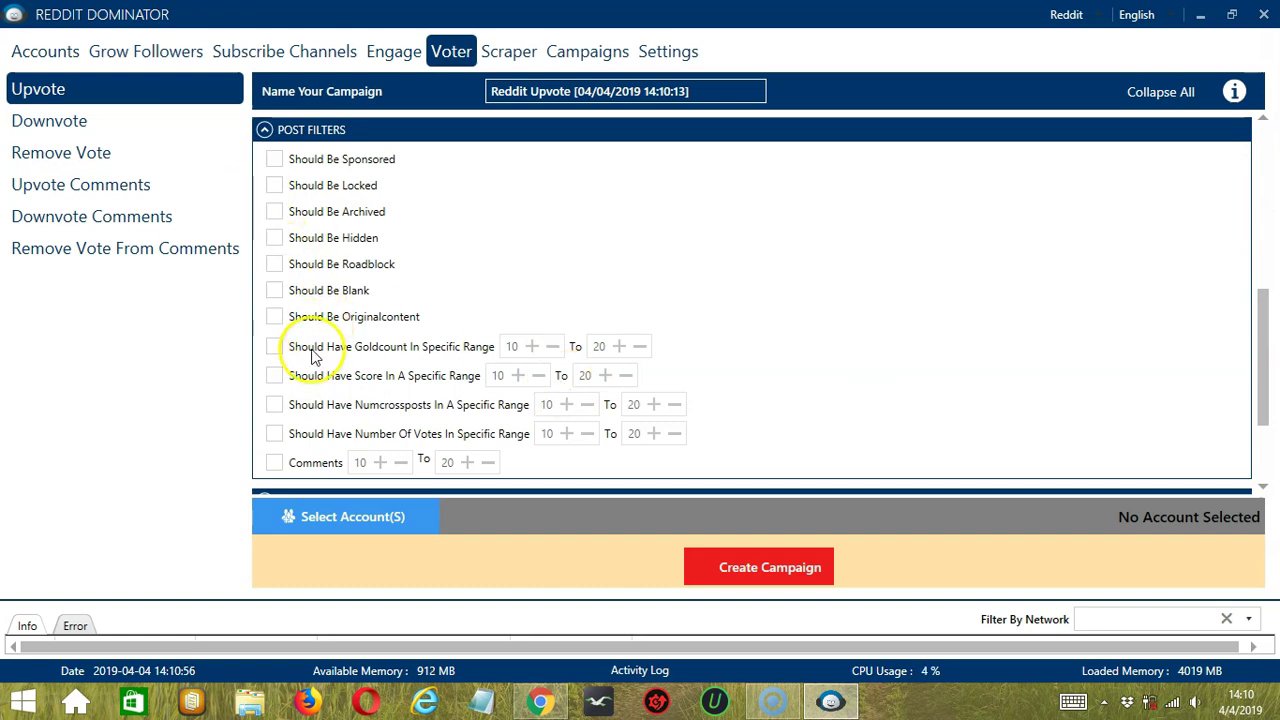
{"action": "left_click", "coordinate": [273, 462]}
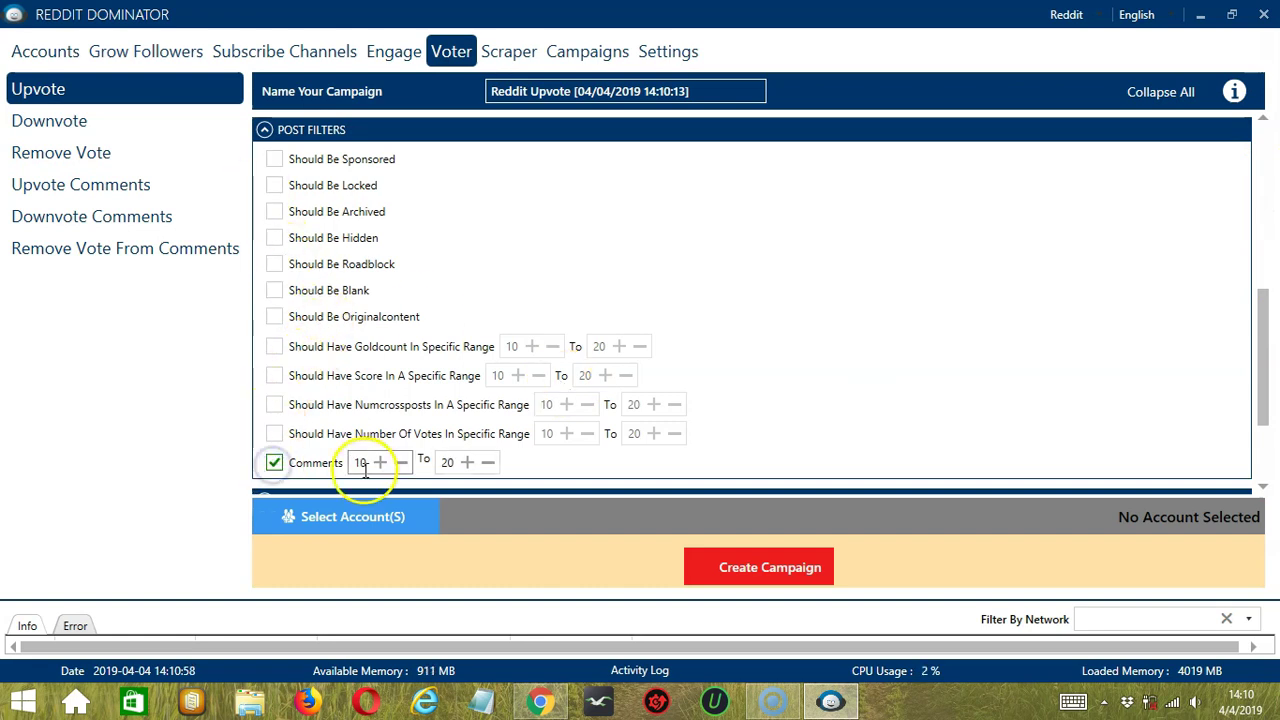
{"action": "scroll", "coordinate": [1260, 485], "scroll_direction": "down", "scroll_amount": 3}
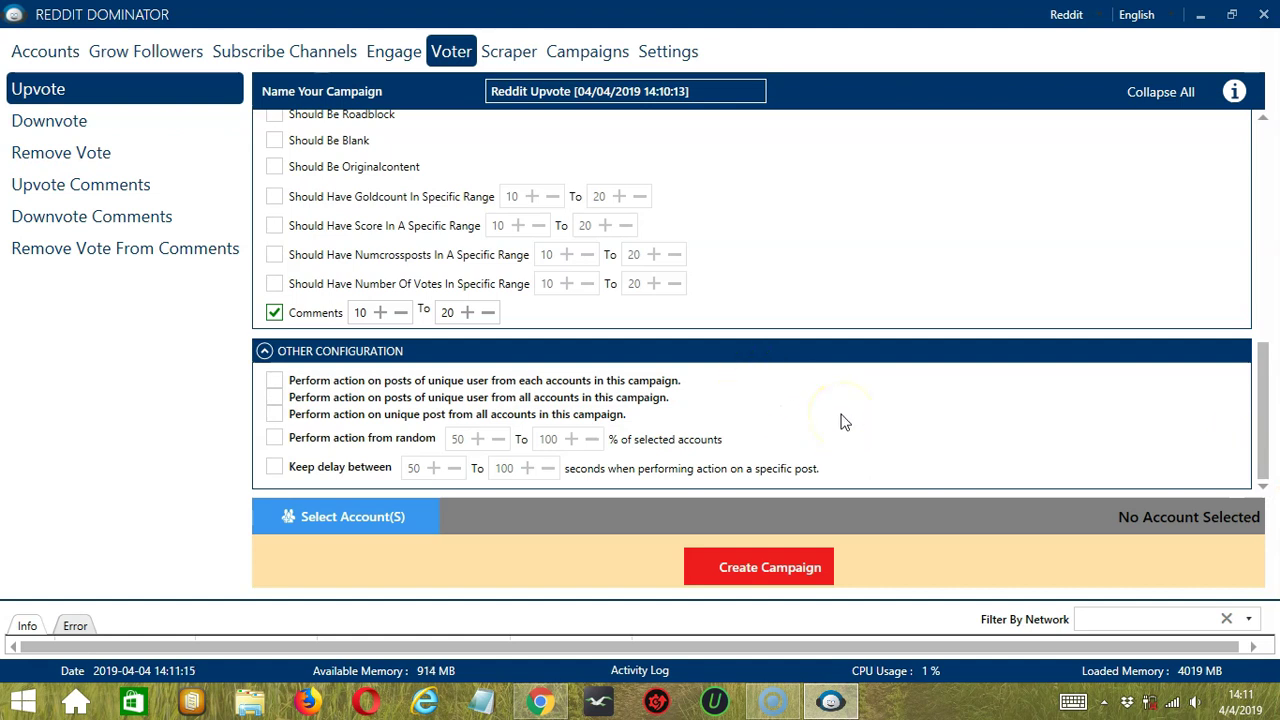
{"action": "left_click", "coordinate": [793, 430]}
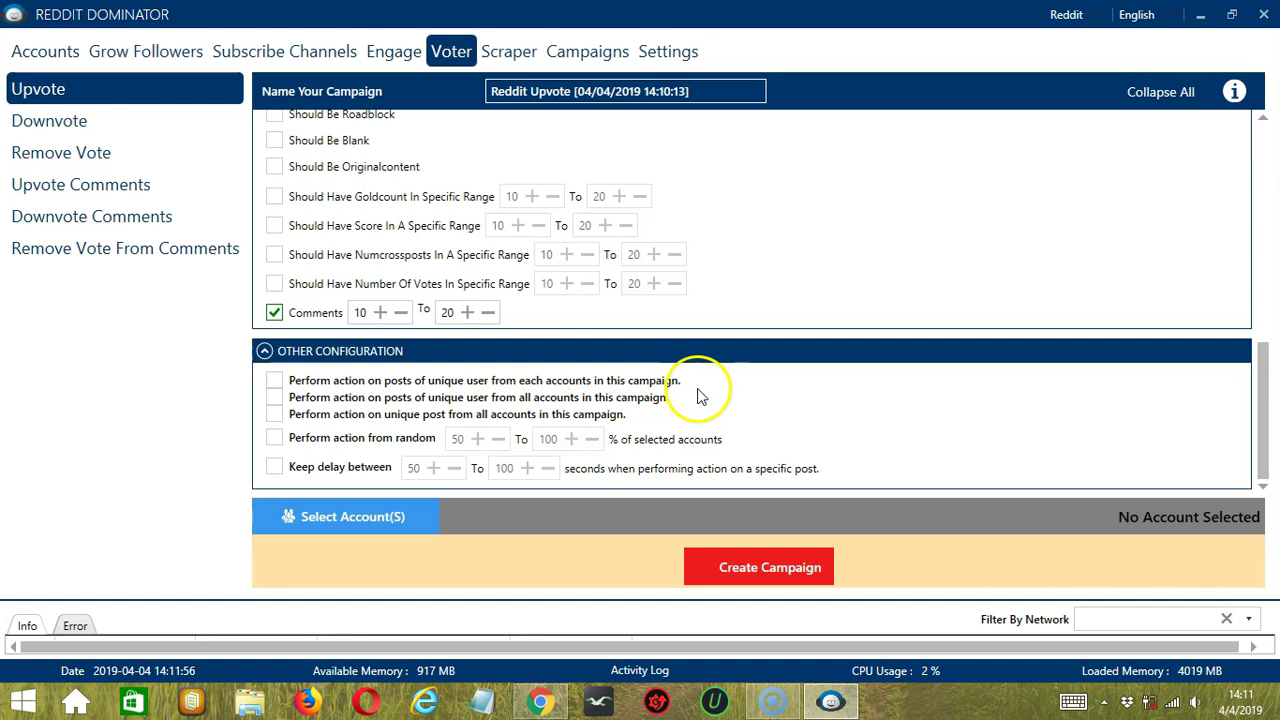
{"action": "left_click", "coordinate": [274, 439]}
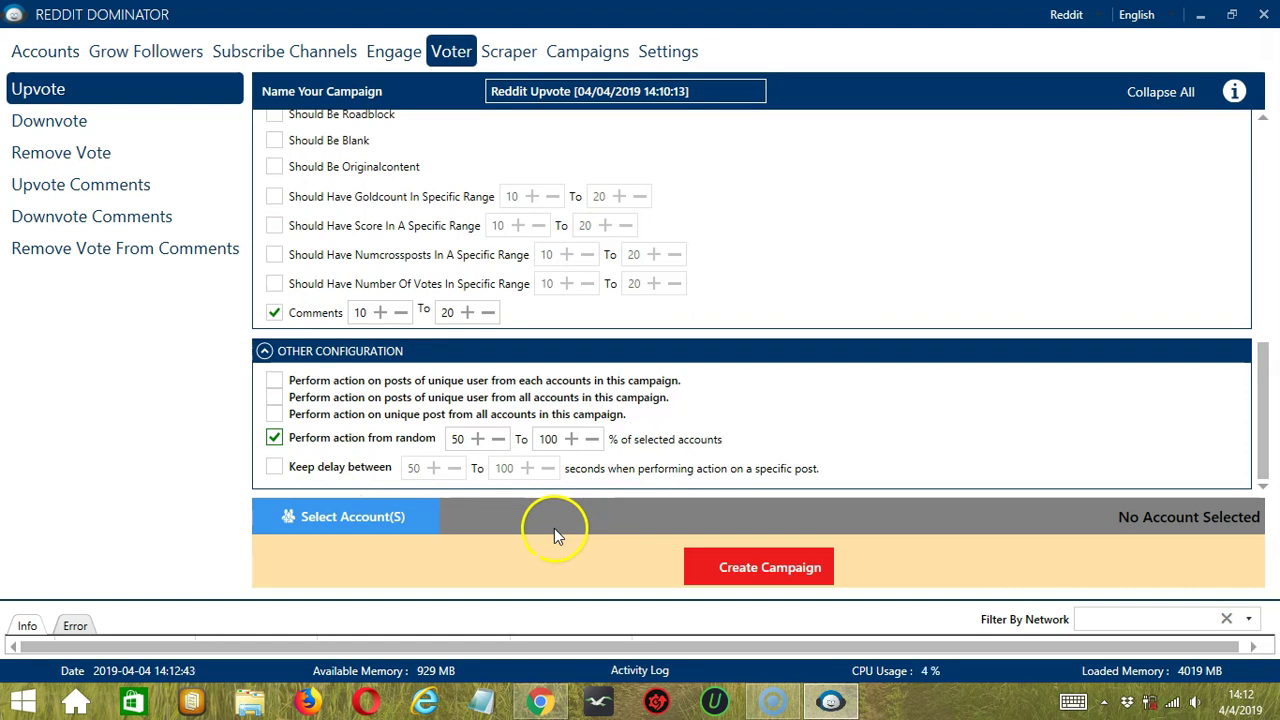
{"action": "left_click", "coordinate": [429, 525]}
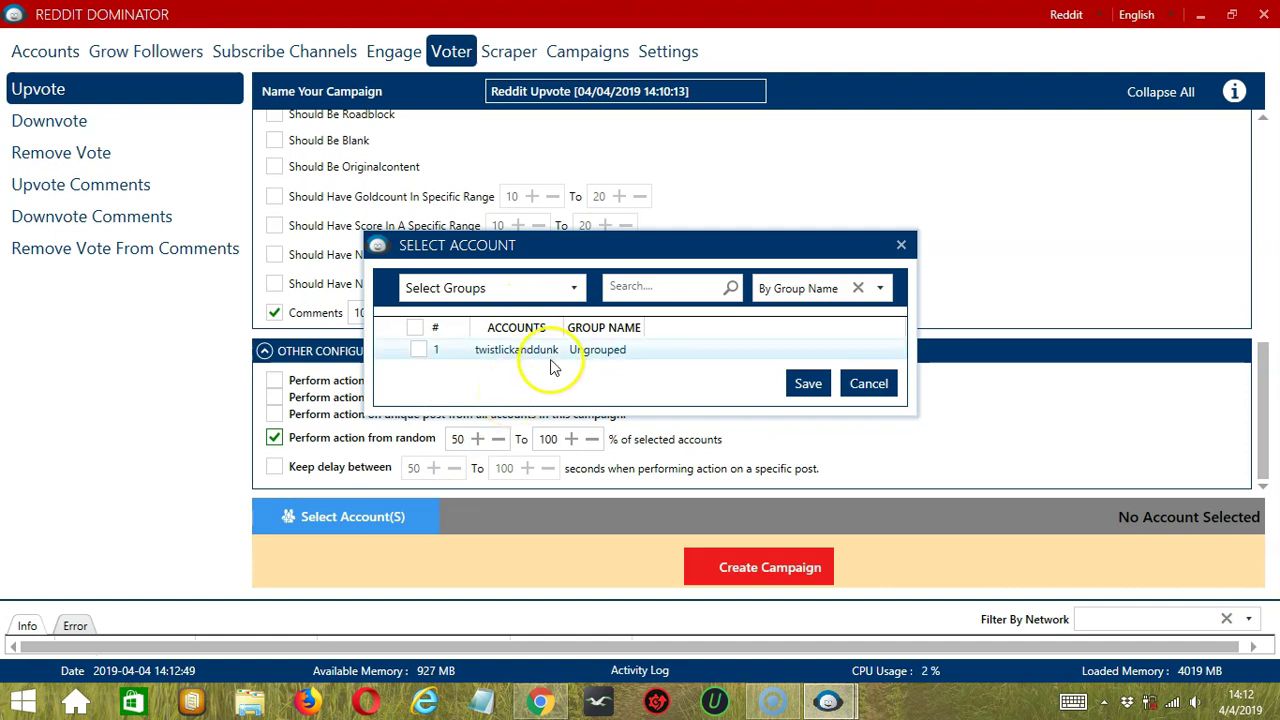
- Assign the single account, create the Reddit Upvote campaign, and confirm the account override
{"action": "left_click", "coordinate": [420, 352]}
{"action": "left_click", "coordinate": [808, 384]}
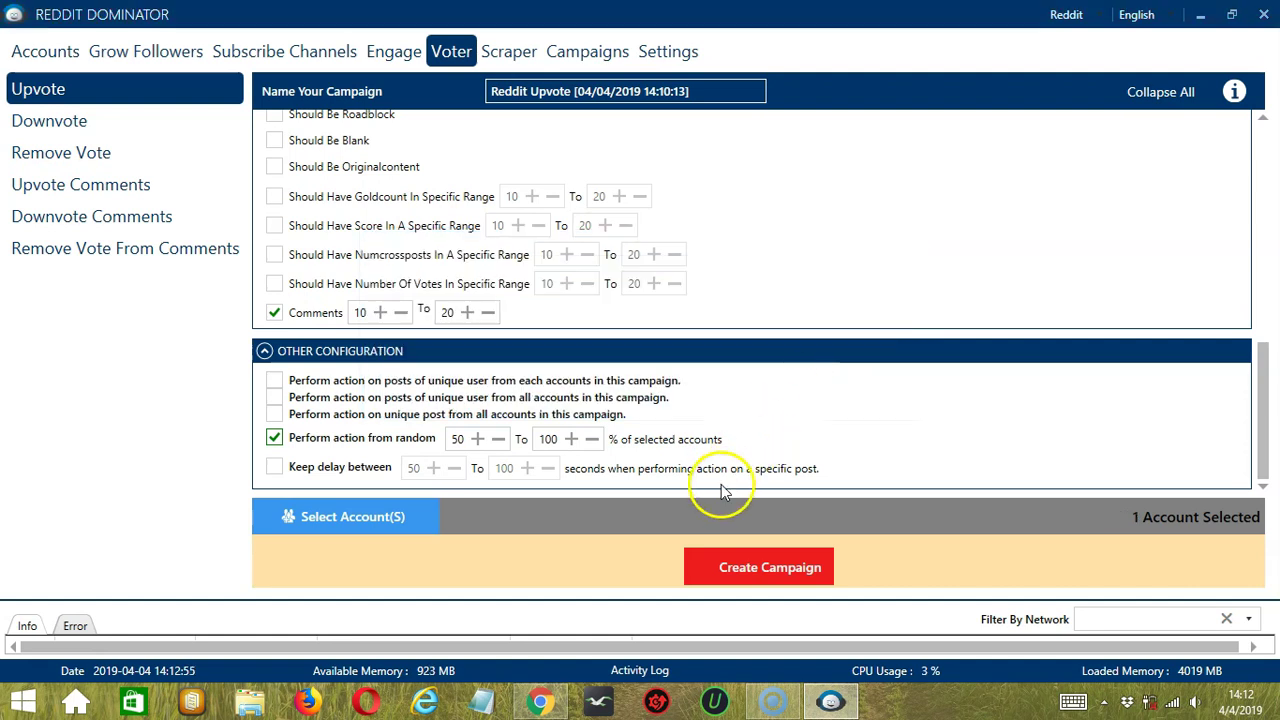
{"action": "left_click", "coordinate": [696, 566]}
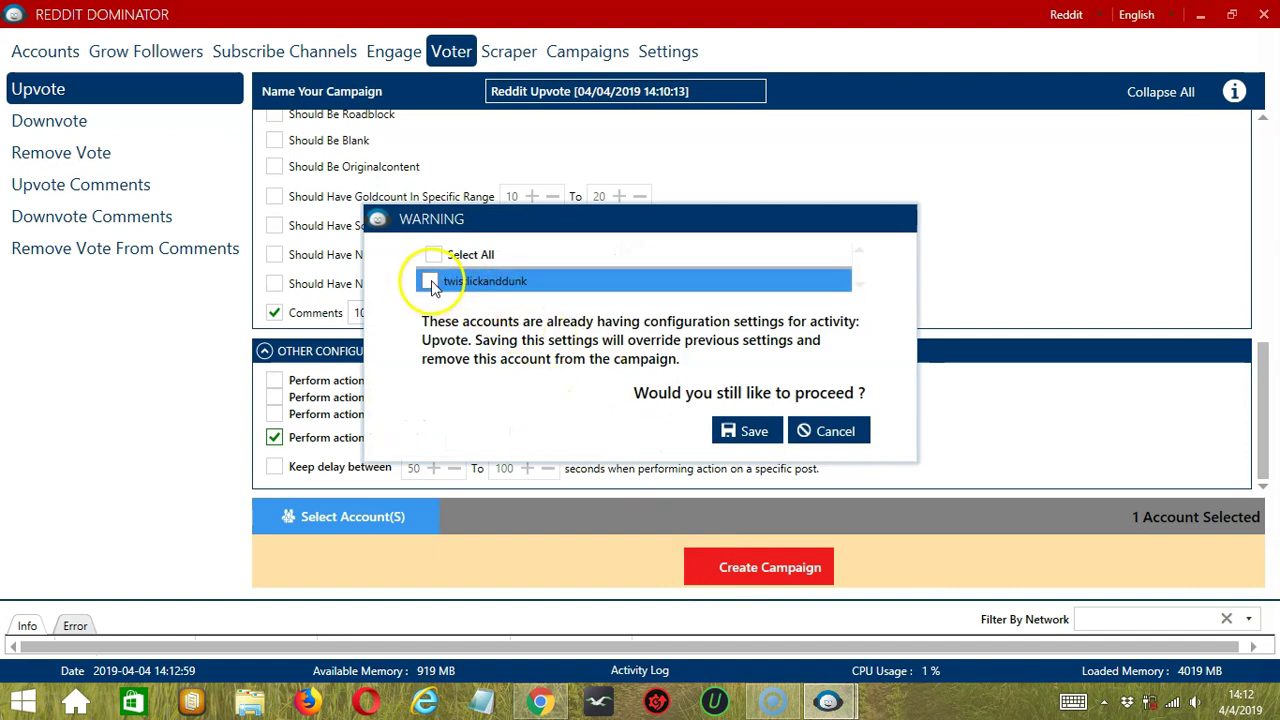
{"action": "left_click", "coordinate": [429, 281]}
{"action": "left_click", "coordinate": [755, 431]}
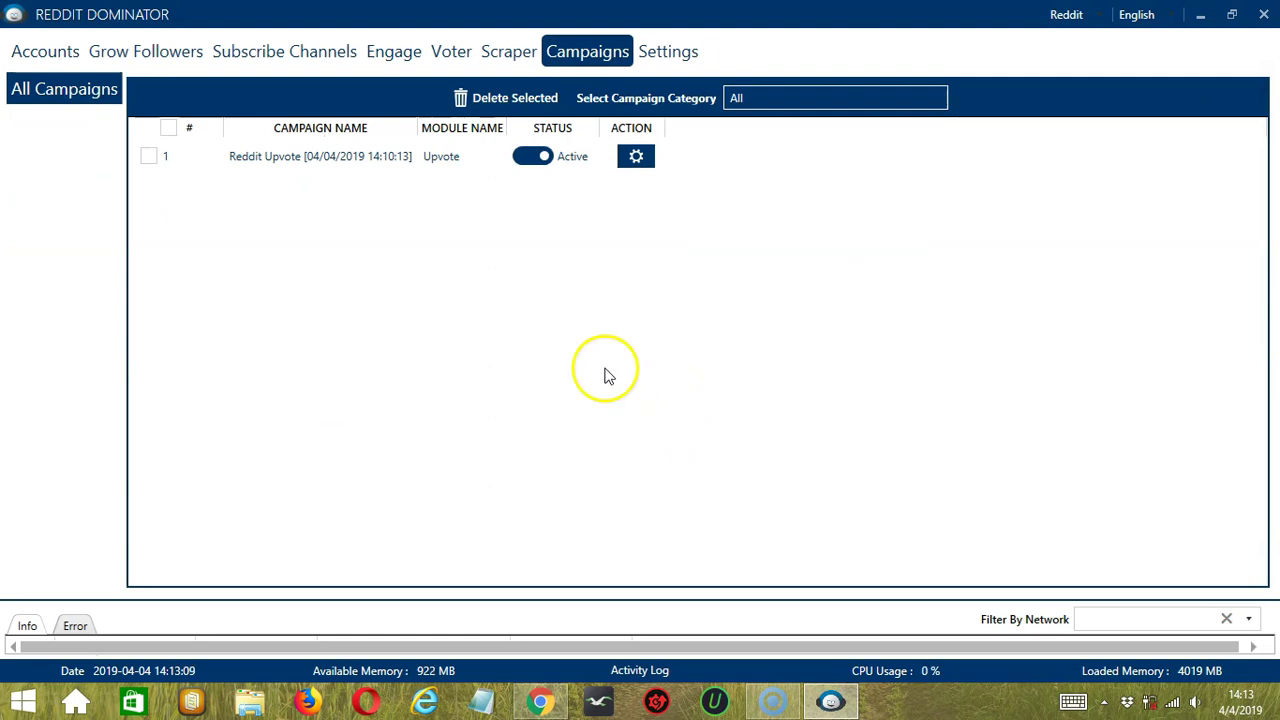
- Switch the new Reddit Upvote campaign's status from Active to Paused in the Campaigns list
{"action": "left_click", "coordinate": [298, 160]}
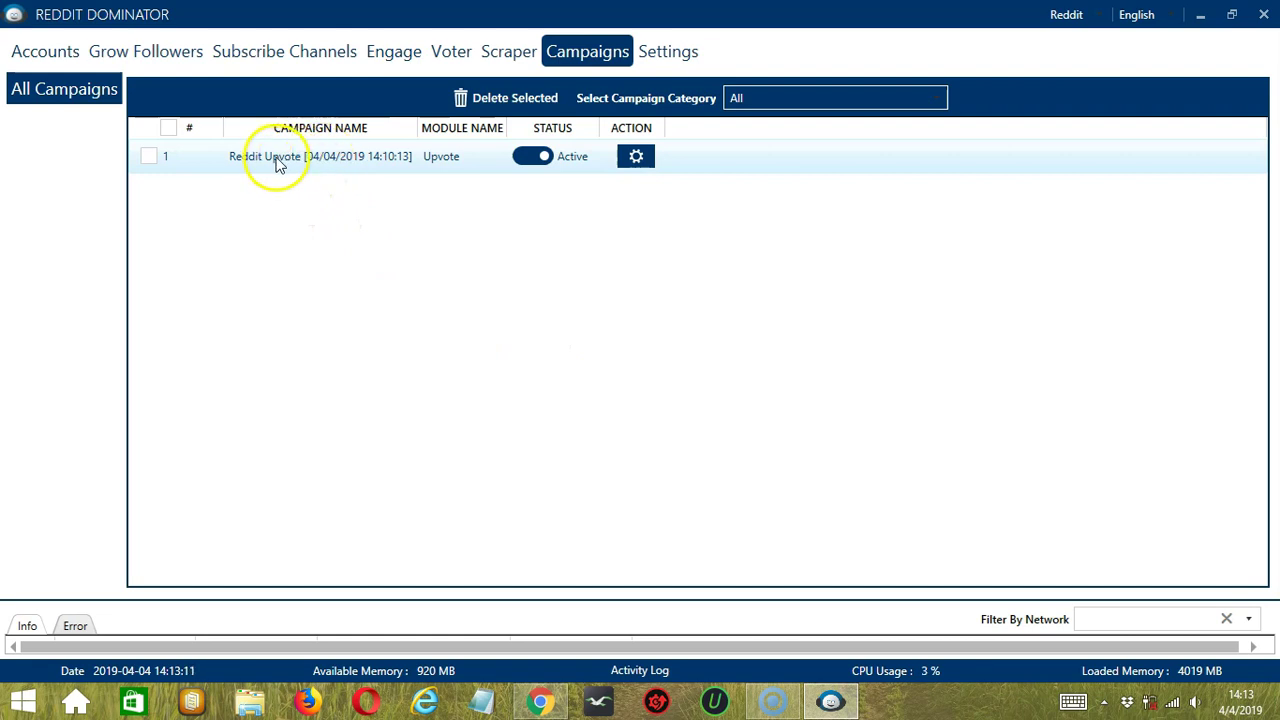
{"action": "left_click", "coordinate": [541, 160]}
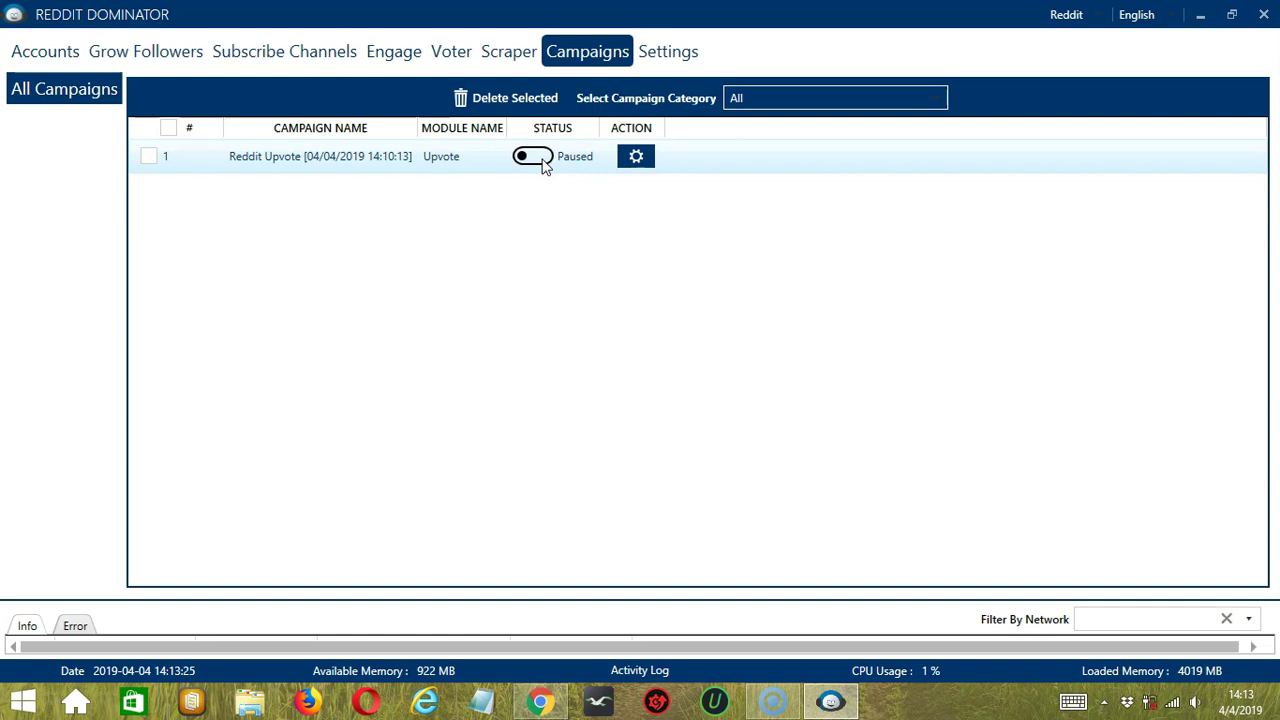
{"action": "left_click", "coordinate": [640, 158]}
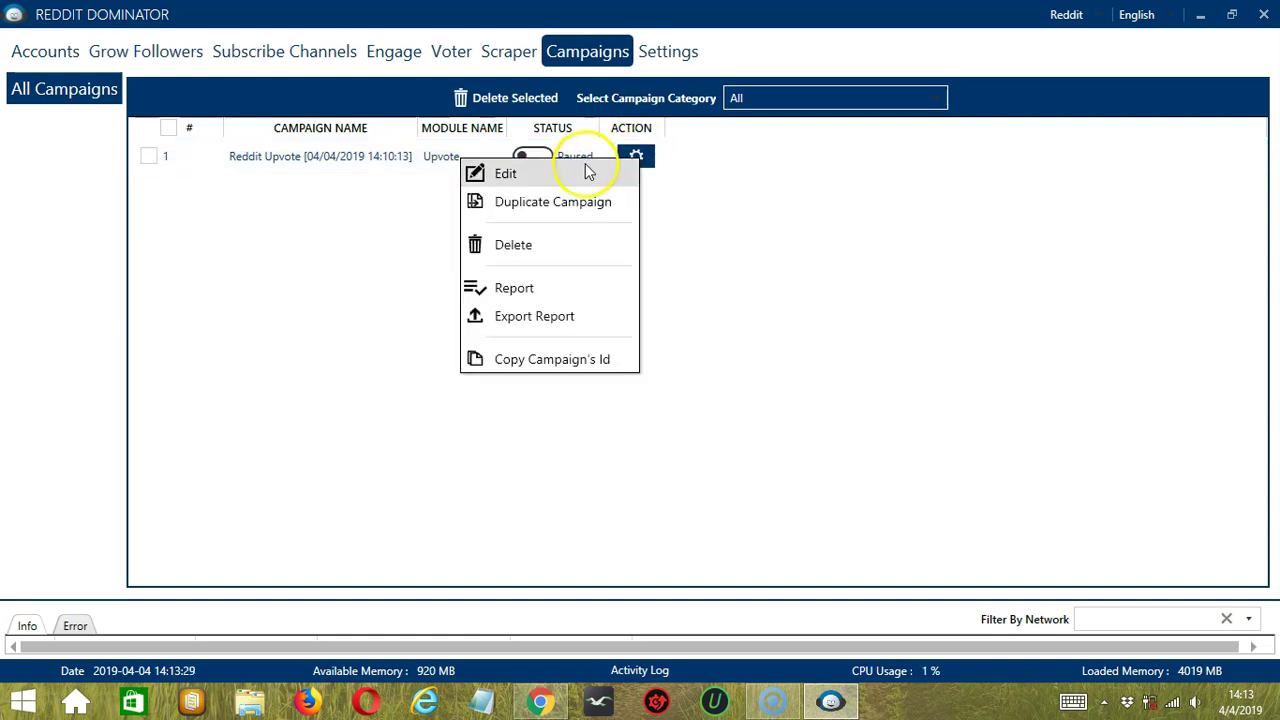
{"action": "left_click", "coordinate": [788, 206]}
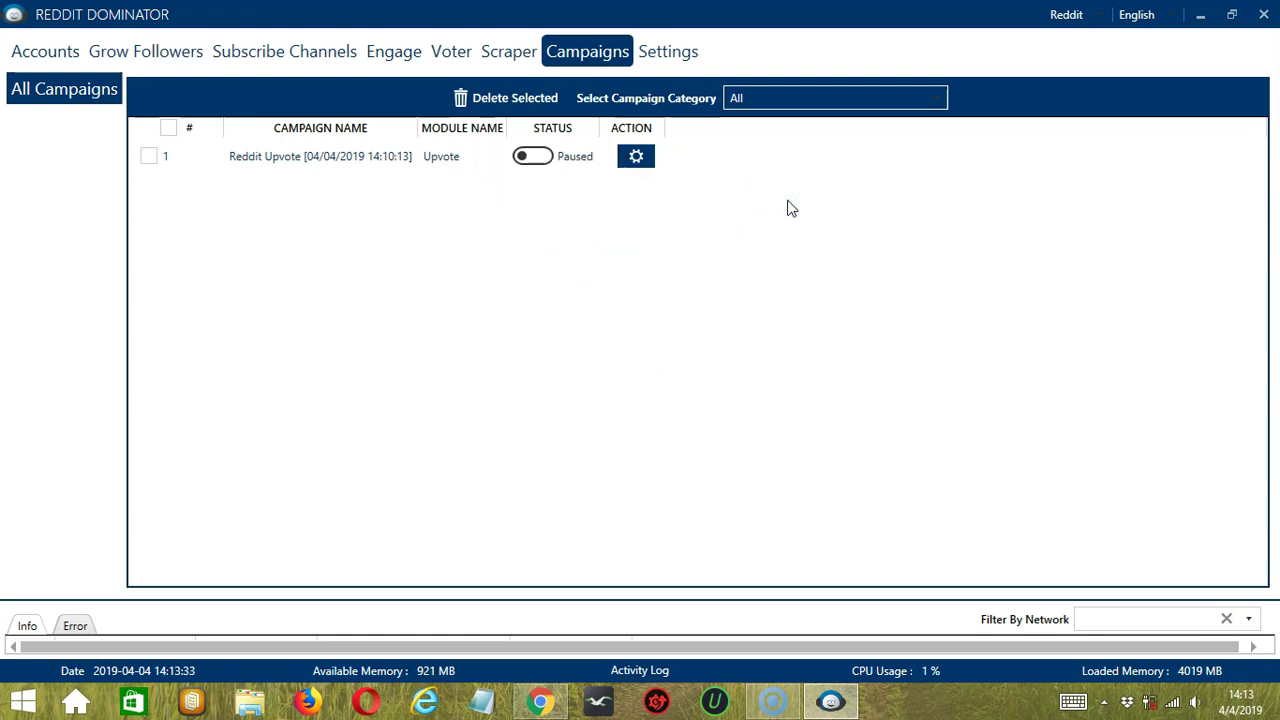